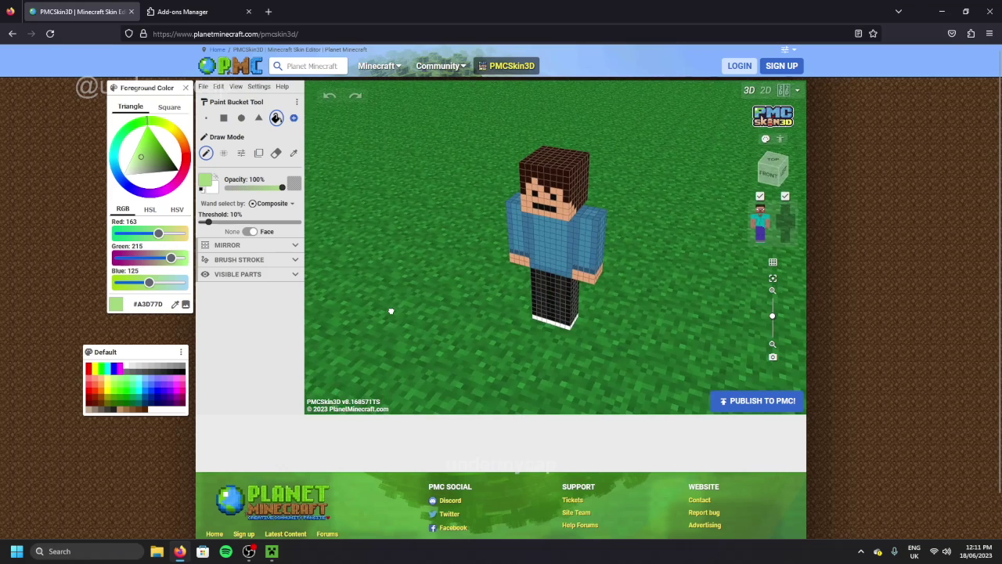
{"action": "left_click_drag", "start_coordinate": [392, 311], "coordinate": [427, 286]}
{"action": "left_click_drag", "start_coordinate": [697, 244], "coordinate": [724, 253]}
{"action": "scroll", "coordinate": [677, 263], "scroll_direction": "up", "scroll_amount": 3}
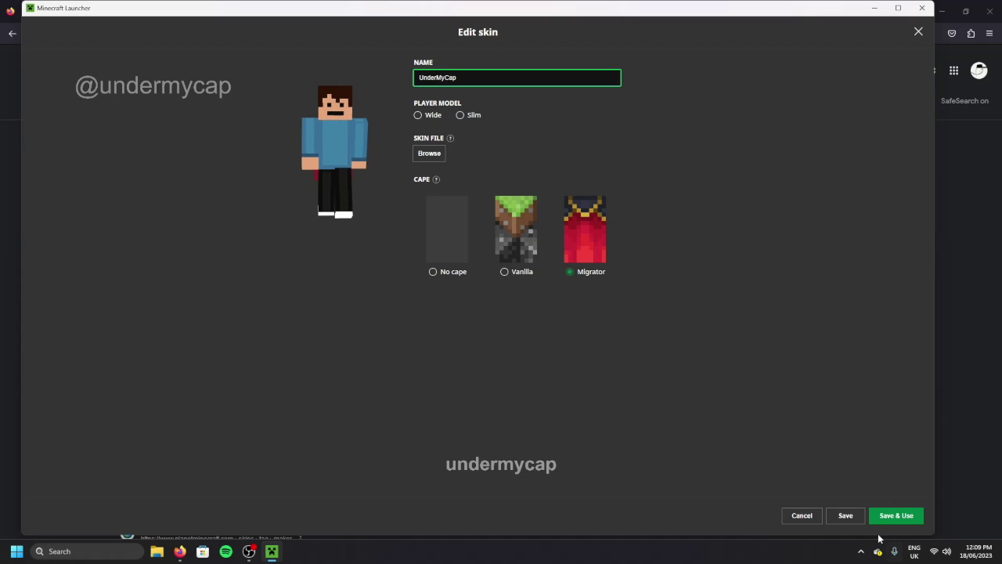
Switch to the browser and open the Advanced Editor of PMCSkin3D from the search results, dismissing the What's New notice.
{"action": "left_click", "coordinate": [964, 391]}
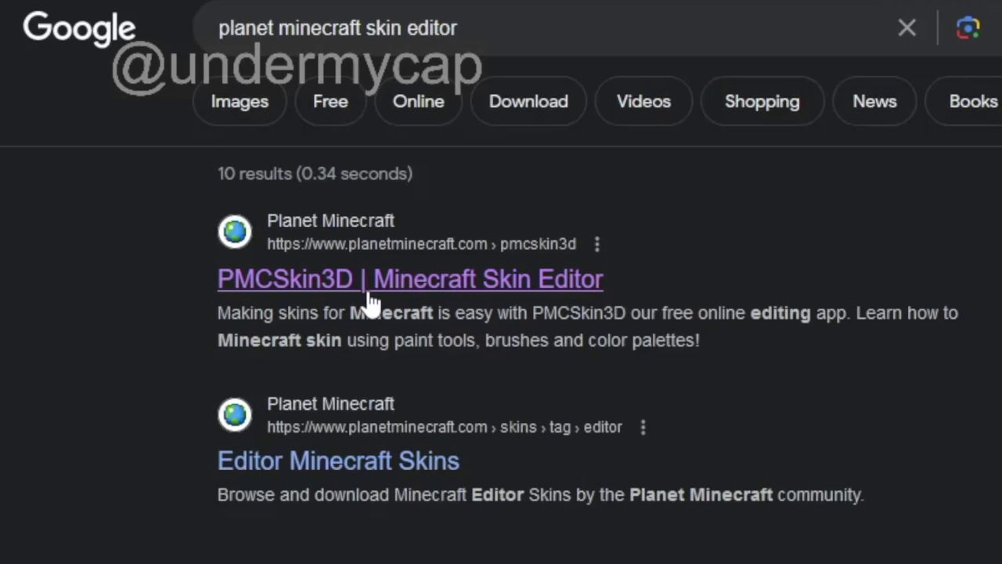
{"action": "left_click", "coordinate": [367, 296]}
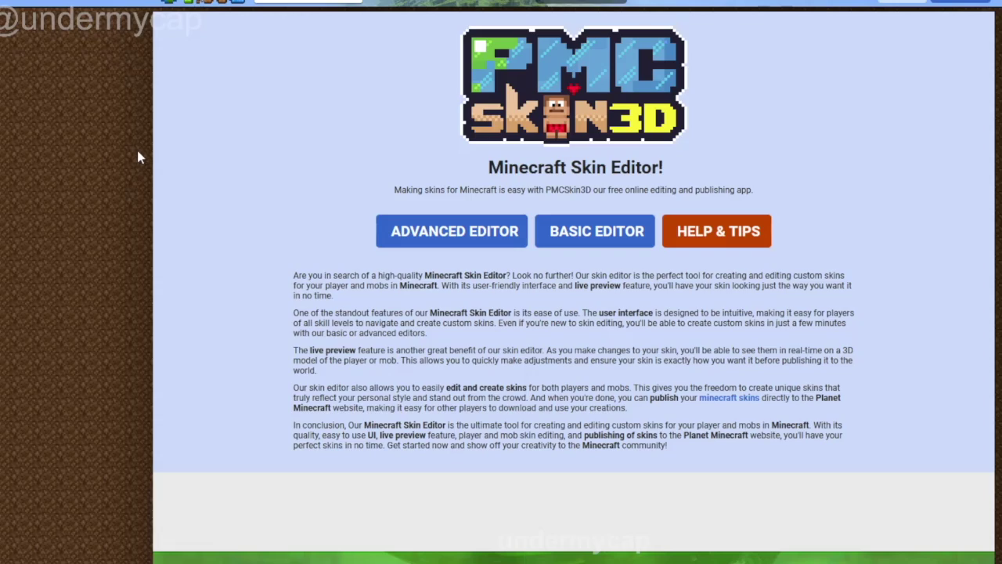
{"action": "left_click", "coordinate": [468, 235]}
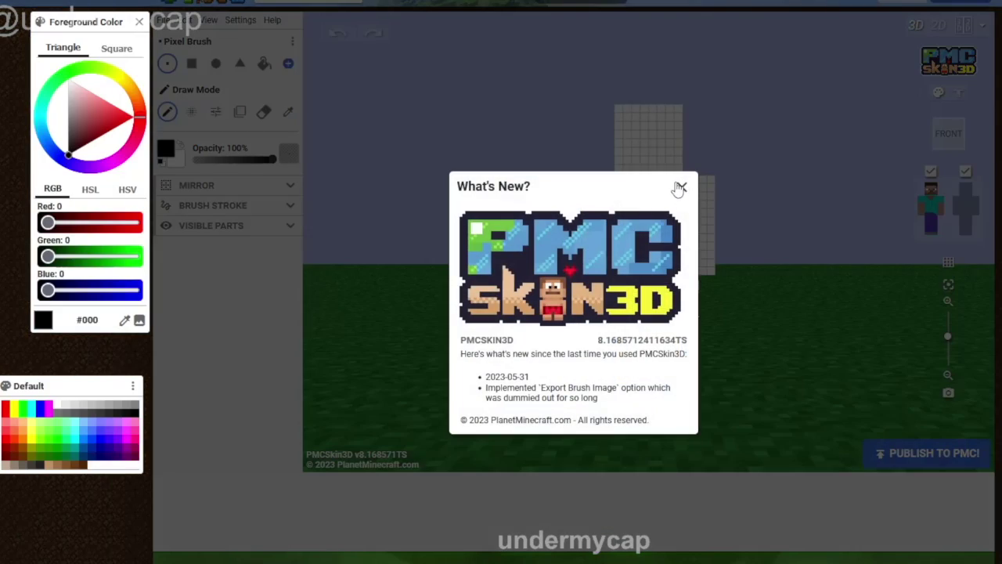
{"action": "left_click", "coordinate": [680, 188]}
{"action": "left_click_drag", "start_coordinate": [476, 196], "coordinate": [414, 227]}
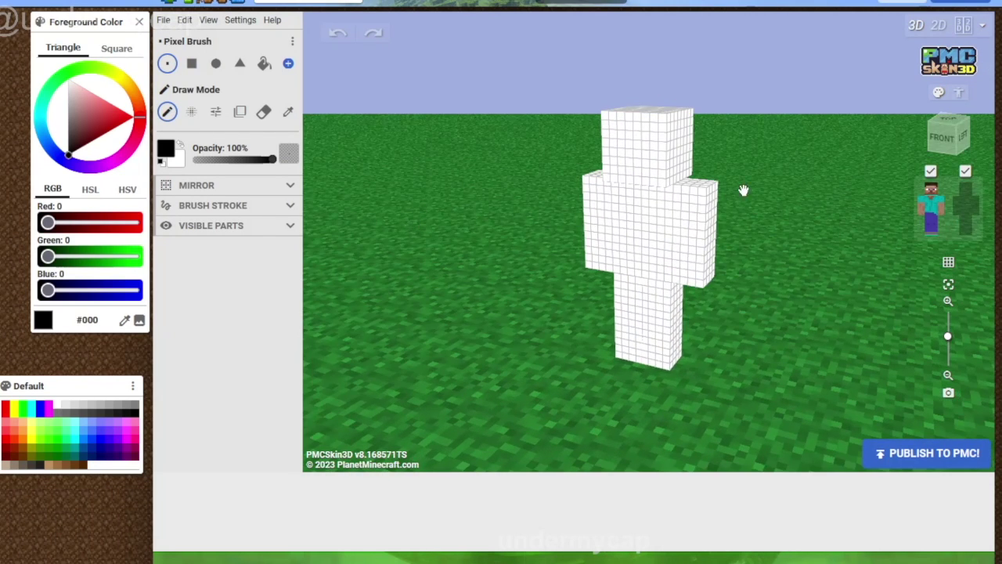
{"action": "left_click_drag", "start_coordinate": [742, 190], "coordinate": [824, 152]}
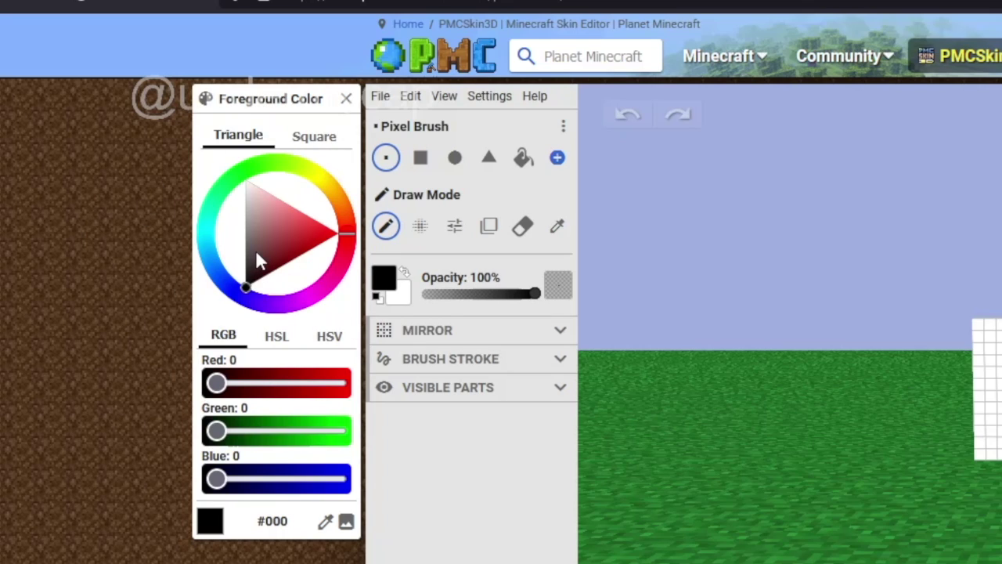
Set the foreground colour to light green #A3D77D and draw a freehand zigzag down the front of the model with the Pixel Brush.
{"action": "mouse_move", "coordinate": [341, 225]}
{"action": "left_mouse_down"}
{"action": "mouse_move", "coordinate": [338, 205]}
{"action": "mouse_move", "coordinate": [261, 167]}
{"action": "mouse_move", "coordinate": [276, 162]}
{"action": "left_mouse_up"}
{"action": "mouse_move", "coordinate": [269, 227]}
{"action": "left_mouse_down"}
{"action": "mouse_move", "coordinate": [283, 258]}
{"action": "mouse_move", "coordinate": [268, 216]}
{"action": "mouse_move", "coordinate": [259, 223]}
{"action": "mouse_move", "coordinate": [263, 247]}
{"action": "mouse_move", "coordinate": [266, 227]}
{"action": "mouse_move", "coordinate": [259, 232]}
{"action": "left_mouse_up"}
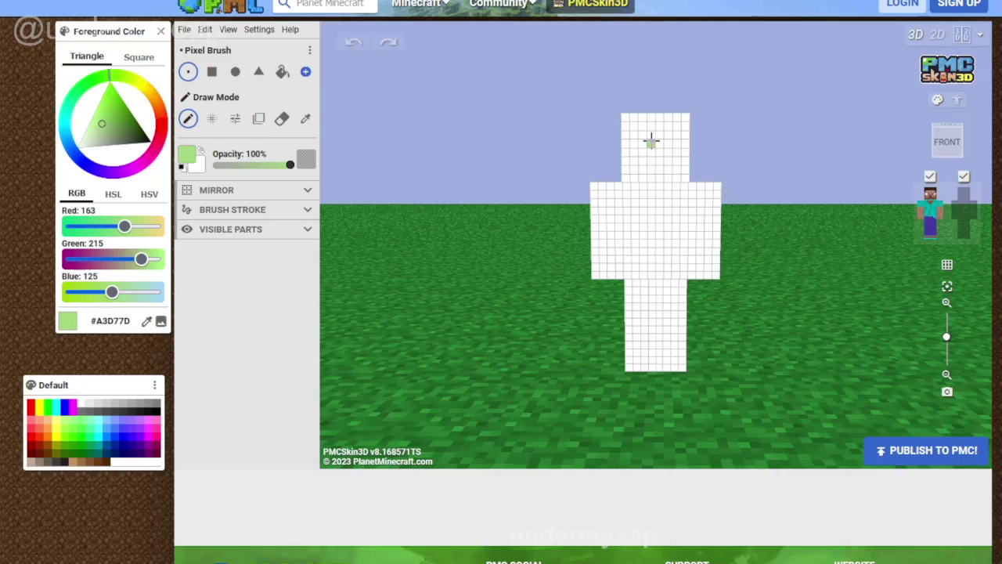
{"action": "left_click_drag", "start_coordinate": [1001, 272], "coordinate": [1001, 528]}
{"action": "mouse_move", "coordinate": [629, 325]}
{"action": "left_mouse_down"}
{"action": "mouse_move", "coordinate": [649, 364]}
{"action": "mouse_move", "coordinate": [680, 369]}
{"action": "left_mouse_up"}
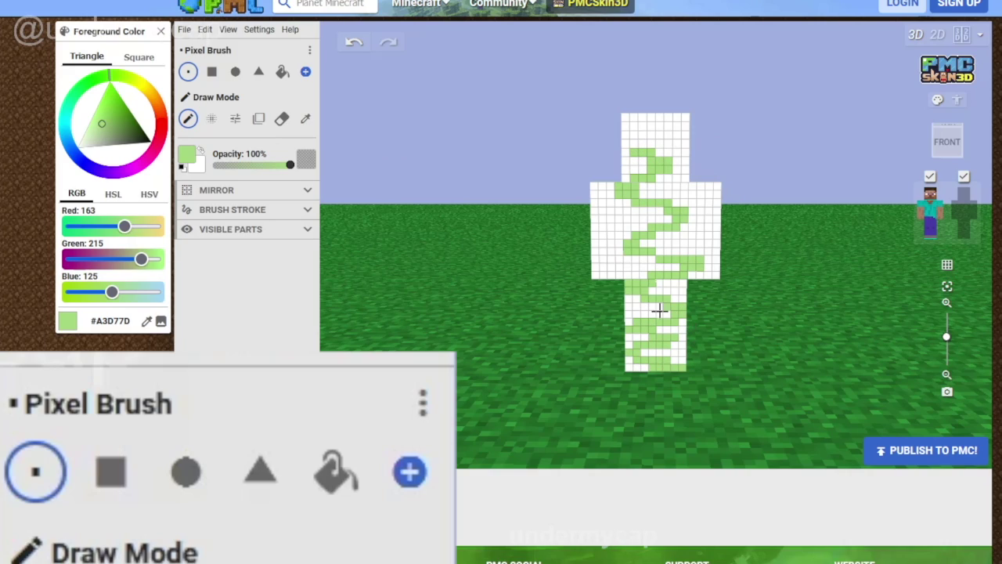
Fill the front of the model's head, arms and torso with light green using the Paint Bucket Tool.
{"action": "left_click", "coordinate": [281, 73]}
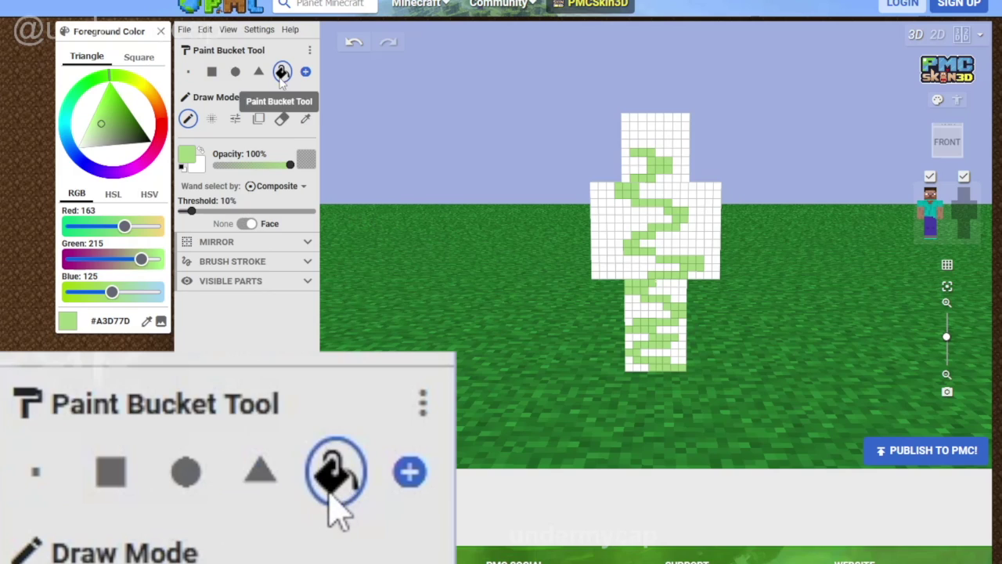
{"action": "left_click", "coordinate": [659, 136]}
{"action": "left_click", "coordinate": [693, 203]}
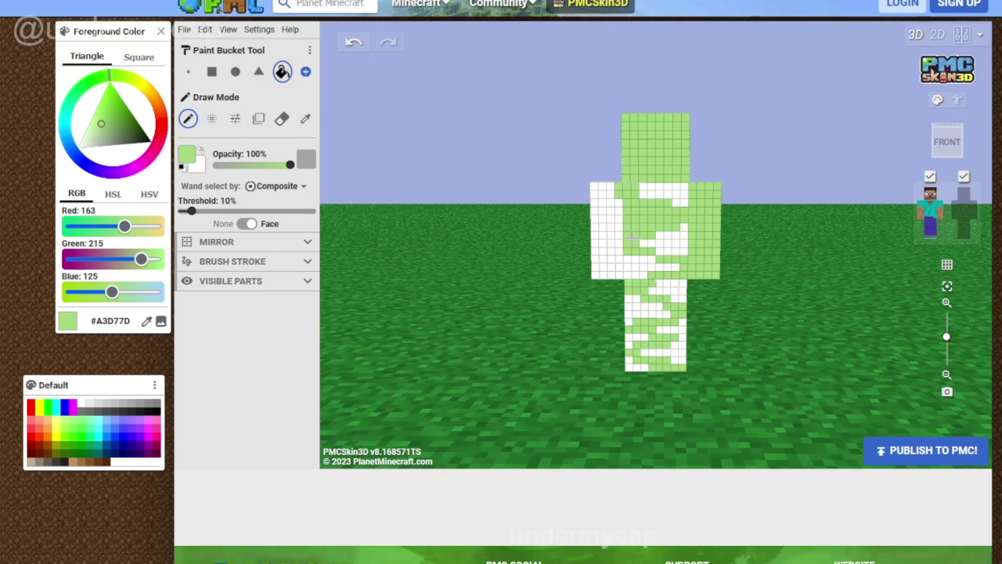
{"action": "left_click", "coordinate": [609, 235]}
{"action": "left_click", "coordinate": [667, 241]}
{"action": "left_click", "coordinate": [650, 269]}
Fill the back of the model's torso, arms, head and legs with the same light green.
{"action": "left_click_drag", "start_coordinate": [733, 320], "coordinate": [546, 360]}
{"action": "mouse_move", "coordinate": [830, 241]}
{"action": "left_mouse_down"}
{"action": "mouse_move", "coordinate": [608, 226]}
{"action": "mouse_move", "coordinate": [892, 273]}
{"action": "mouse_move", "coordinate": [731, 230]}
{"action": "mouse_move", "coordinate": [794, 228]}
{"action": "mouse_move", "coordinate": [582, 222]}
{"action": "left_mouse_up"}
{"action": "left_click", "coordinate": [663, 169]}
{"action": "left_click", "coordinate": [656, 227]}
{"action": "left_click", "coordinate": [607, 230]}
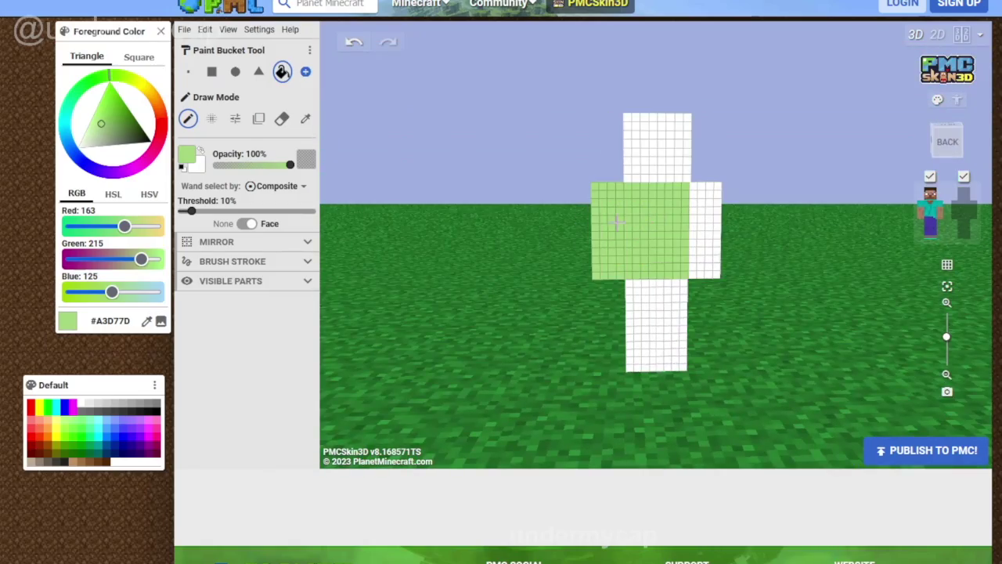
{"action": "left_click", "coordinate": [702, 230]}
{"action": "left_click", "coordinate": [658, 145]}
{"action": "left_click", "coordinate": [642, 324]}
{"action": "left_click", "coordinate": [672, 324]}
{"action": "left_click_drag", "start_coordinate": [829, 311], "coordinate": [634, 332]}
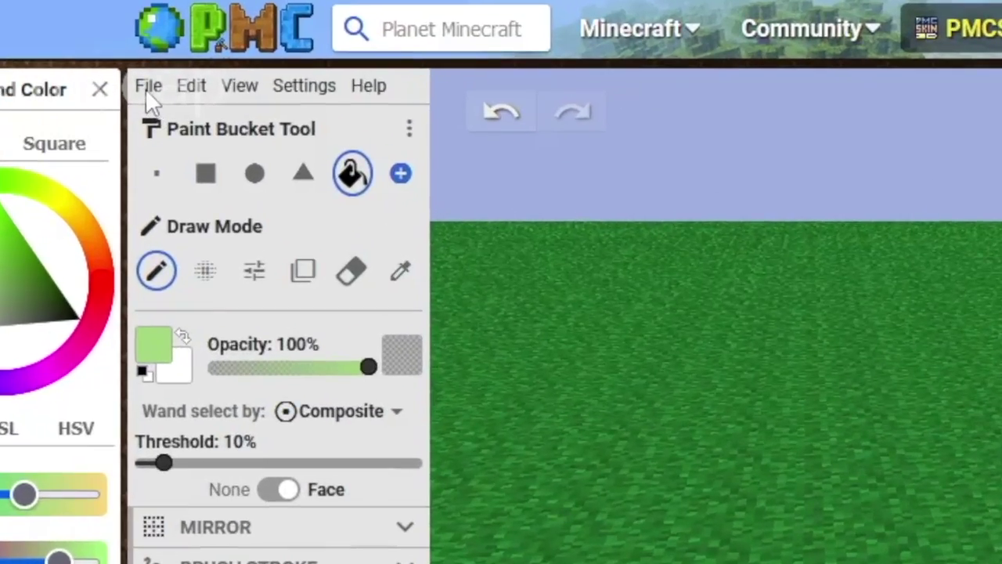
Replace the painted model with the existing skin of the player's Minecraft username, discarding the unsaved progress.
{"action": "left_click", "coordinate": [149, 85]}
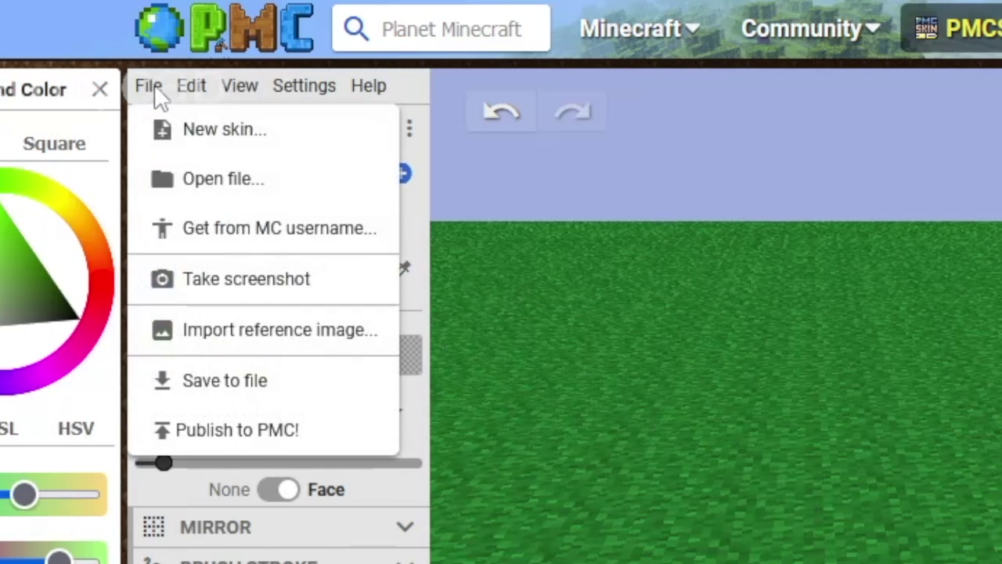
{"action": "left_click", "coordinate": [223, 228]}
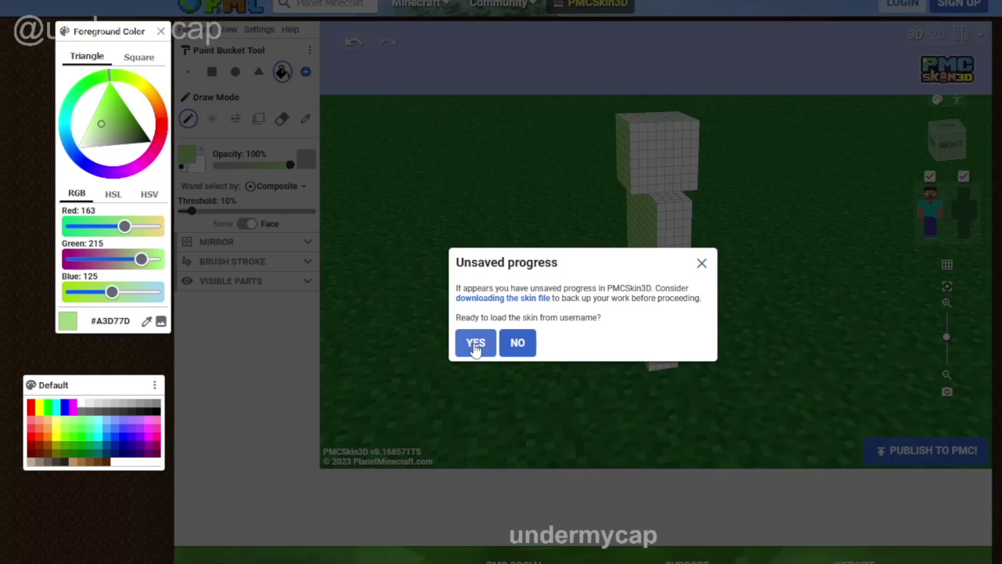
{"action": "left_click", "coordinate": [475, 344]}
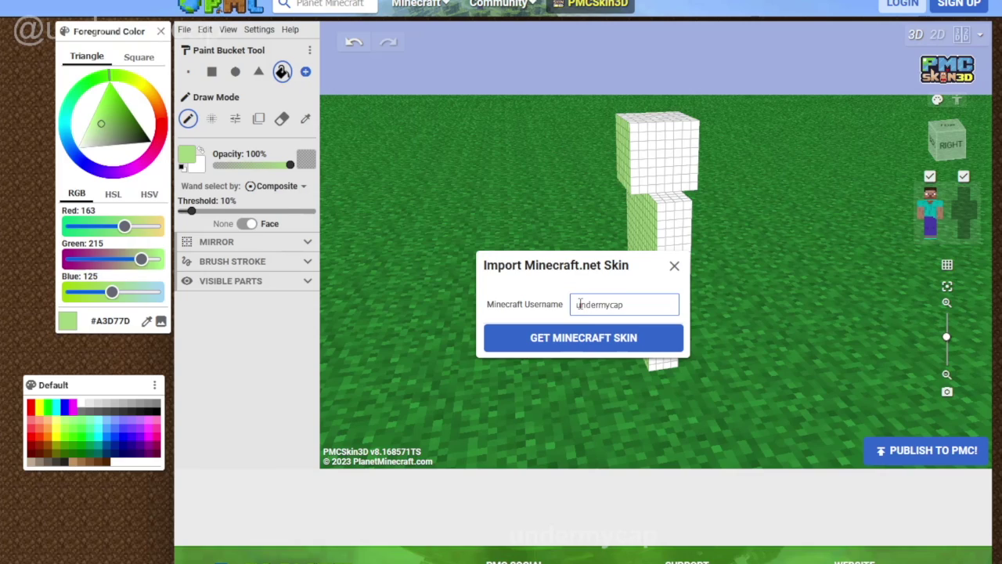
{"action": "left_click", "coordinate": [591, 341]}
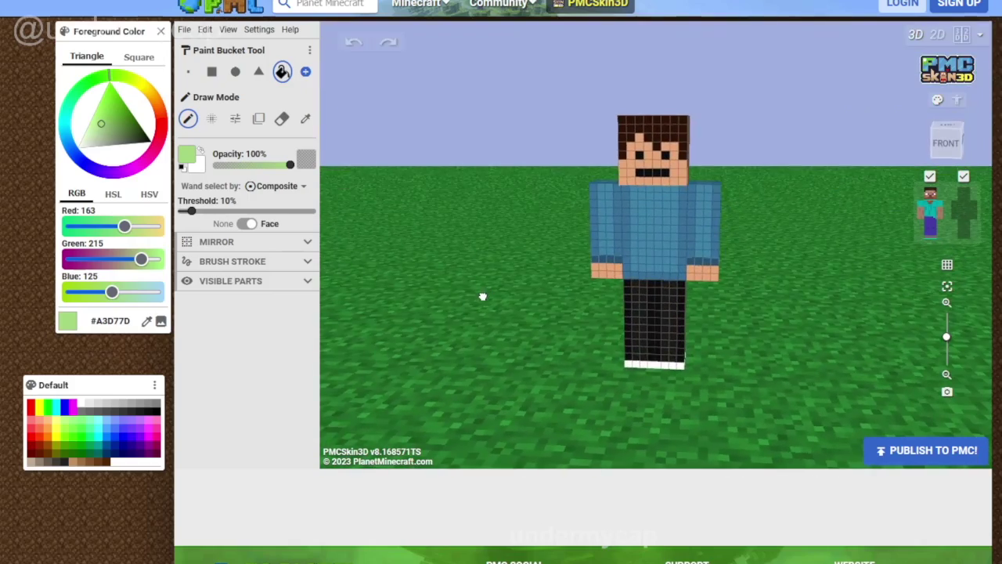
{"action": "mouse_move", "coordinate": [884, 240]}
{"action": "left_mouse_down"}
{"action": "mouse_move", "coordinate": [778, 259]}
{"action": "mouse_move", "coordinate": [840, 270]}
{"action": "mouse_move", "coordinate": [829, 227]}
{"action": "mouse_move", "coordinate": [876, 249]}
{"action": "left_mouse_up"}
{"action": "scroll", "coordinate": [816, 268], "scroll_direction": "up", "scroll_amount": 3}
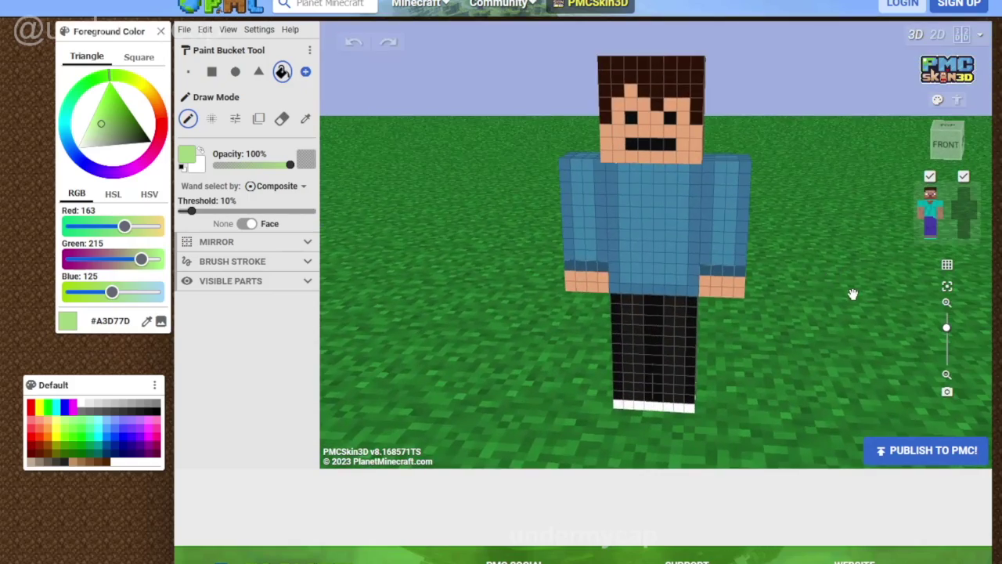
{"action": "left_click_drag", "start_coordinate": [836, 148], "coordinate": [846, 184]}
{"action": "scroll", "coordinate": [851, 155], "scroll_direction": "down", "scroll_amount": 5}
{"action": "scroll", "coordinate": [849, 167], "scroll_direction": "up", "scroll_amount": 2}
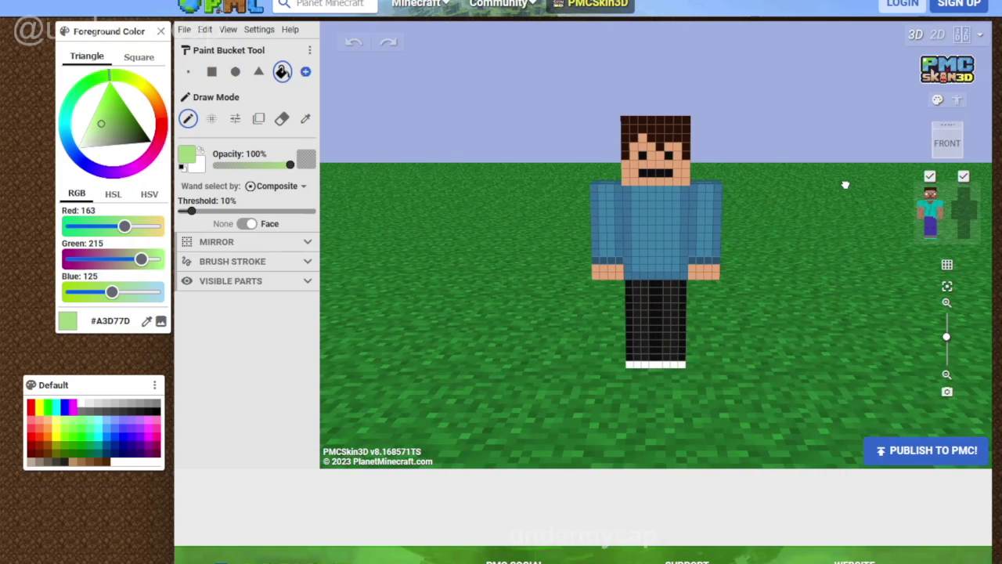
Show the 3D and 2D views together and fill the outer right leg, jacket and right sleeve faces plus the base body faces with light green.
{"action": "left_click", "coordinate": [965, 46]}
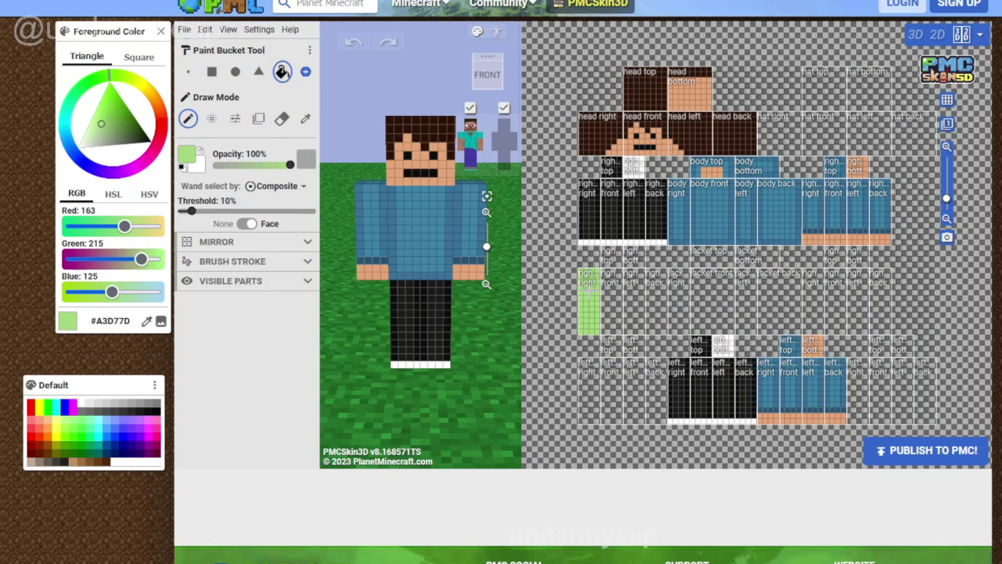
{"action": "left_click", "coordinate": [591, 301]}
{"action": "left_click_drag", "start_coordinate": [613, 297], "coordinate": [873, 296]}
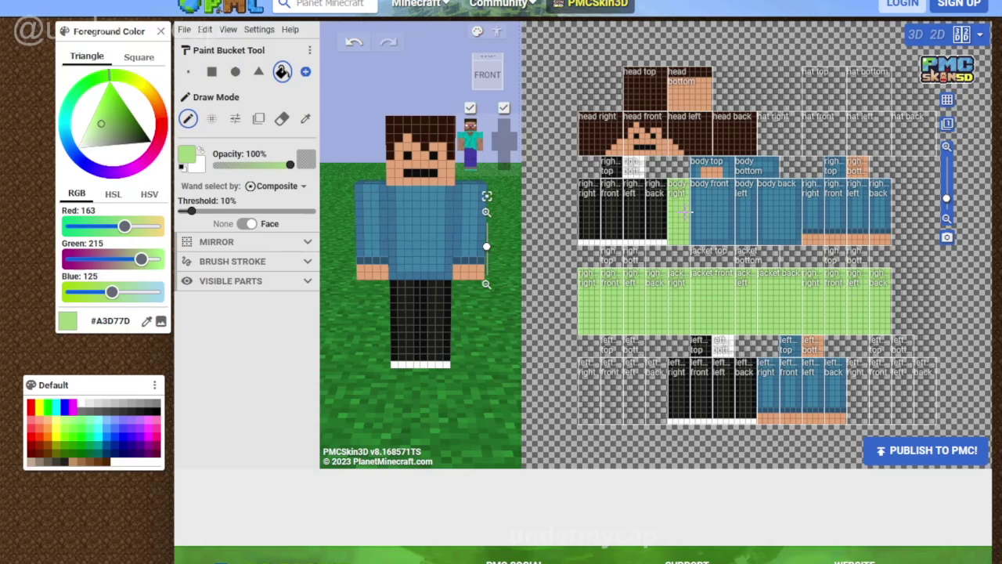
{"action": "left_click", "coordinate": [399, 241]}
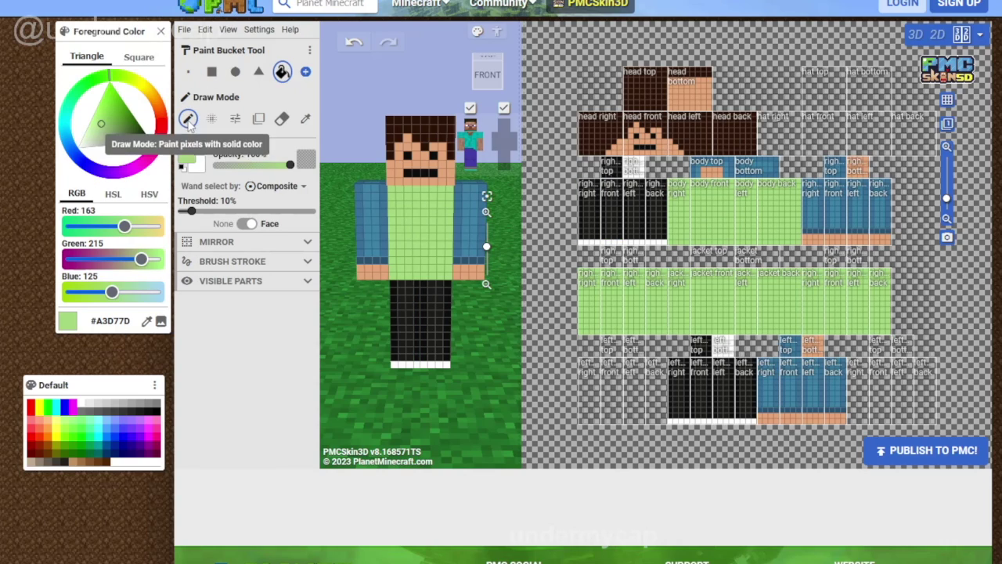
Select the Pixel Brush and undo the green fills on the base body, keeping the outer-layer fills.
{"action": "left_click", "coordinate": [189, 72]}
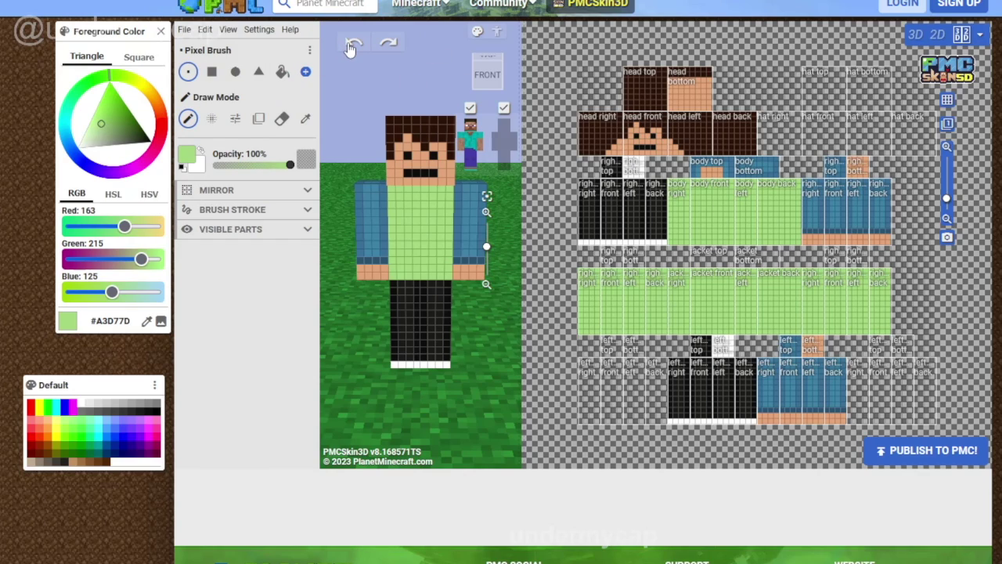
{"action": "left_click", "coordinate": [350, 47]}
{"action": "left_click", "coordinate": [350, 47]}
{"action": "left_click", "coordinate": [387, 44]}
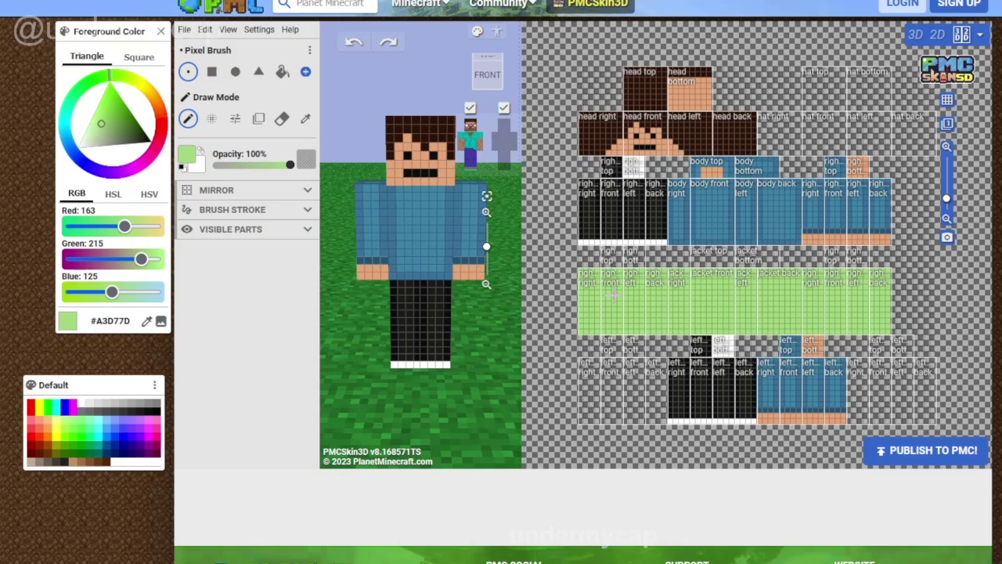
Widen the 3D view beside the 2D layout and toggle the whole base layer's visibility off and on.
{"action": "left_click_drag", "start_coordinate": [518, 241], "coordinate": [825, 244]}
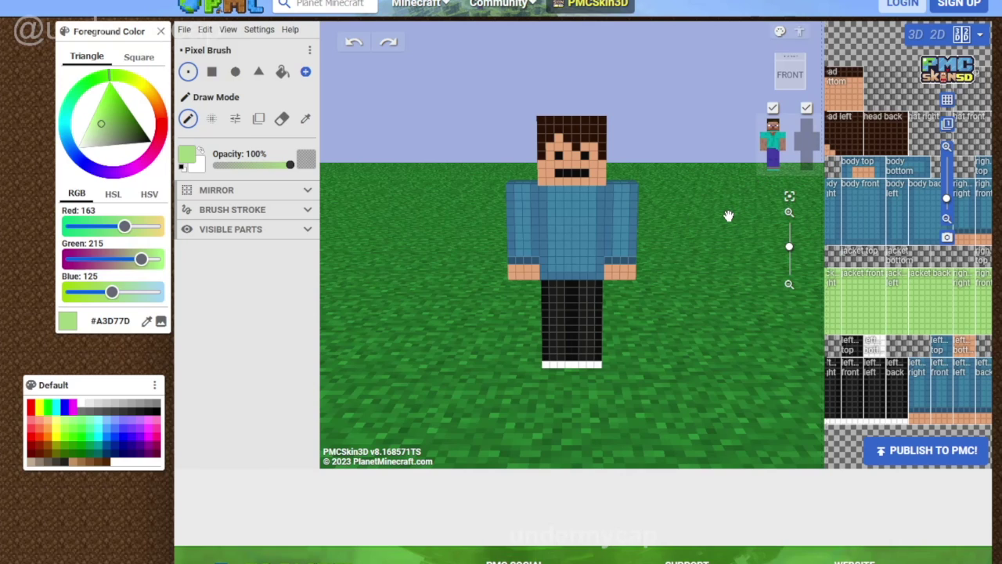
{"action": "left_click_drag", "start_coordinate": [729, 216], "coordinate": [790, 195]}
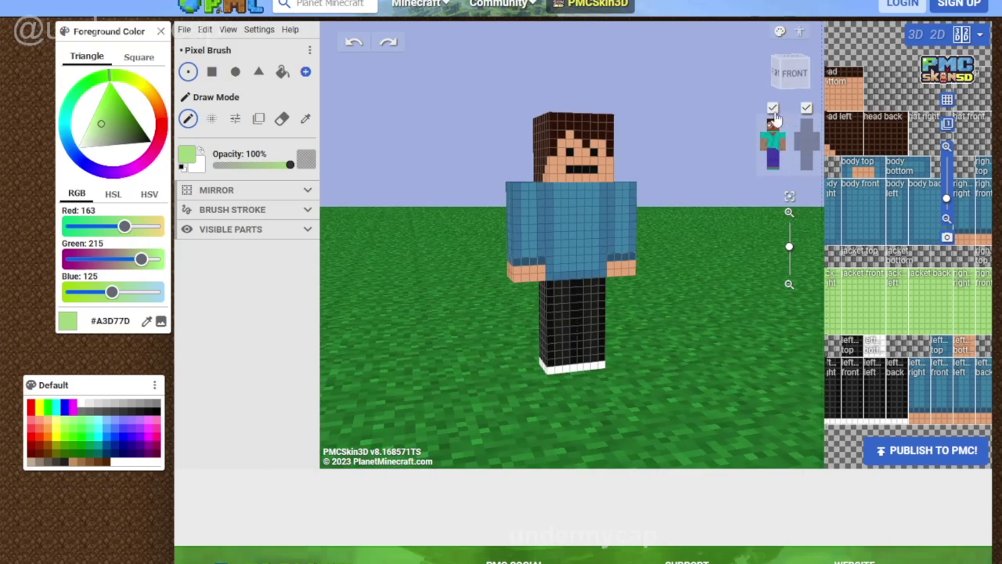
{"action": "left_click", "coordinate": [774, 110]}
{"action": "left_click", "coordinate": [774, 110]}
{"action": "left_click_drag", "start_coordinate": [669, 210], "coordinate": [656, 224]}
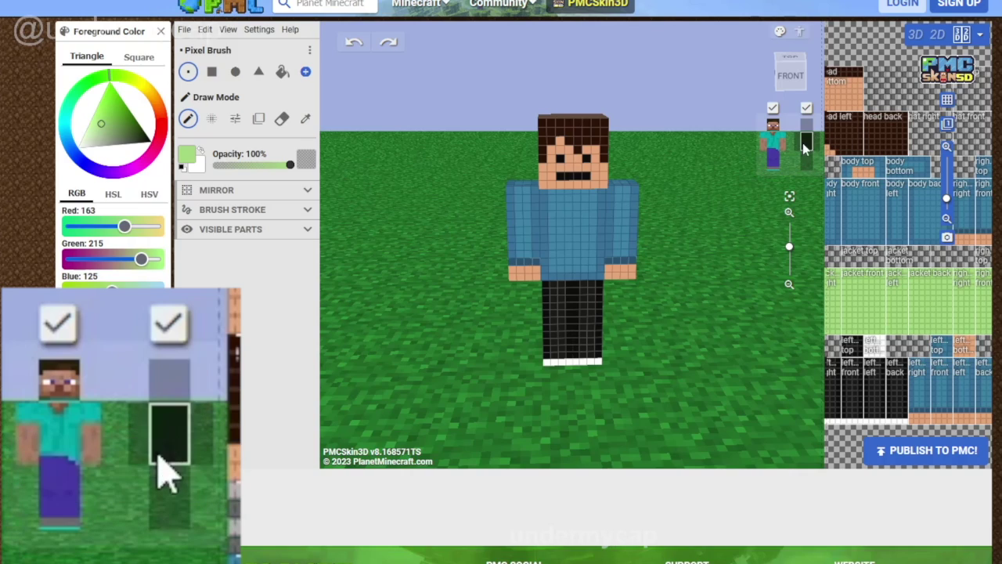
Turn on the visibility of the outer jacket, sleeve and hat parts on the model.
{"action": "left_click", "coordinate": [883, 243]}
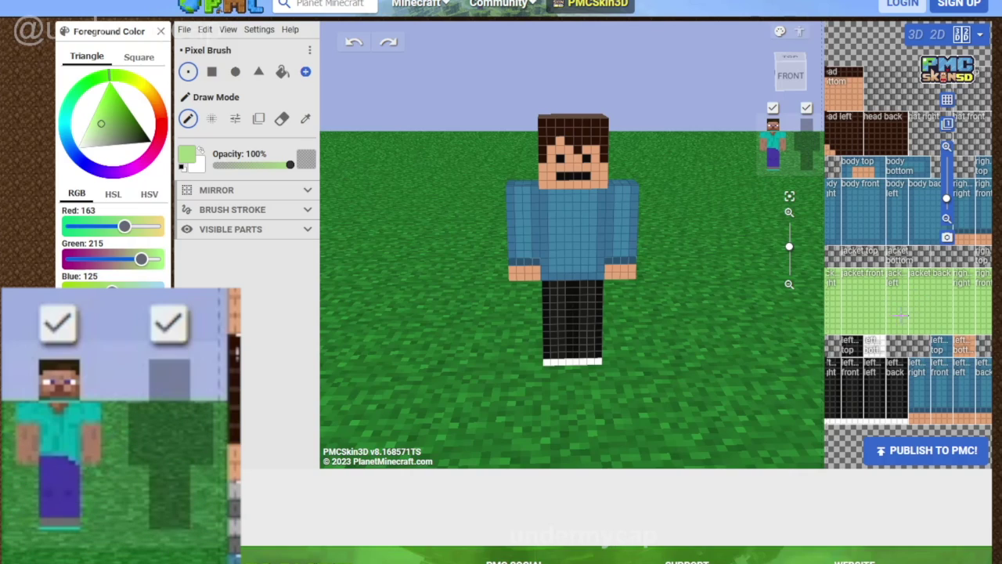
{"action": "left_click", "coordinate": [804, 151]}
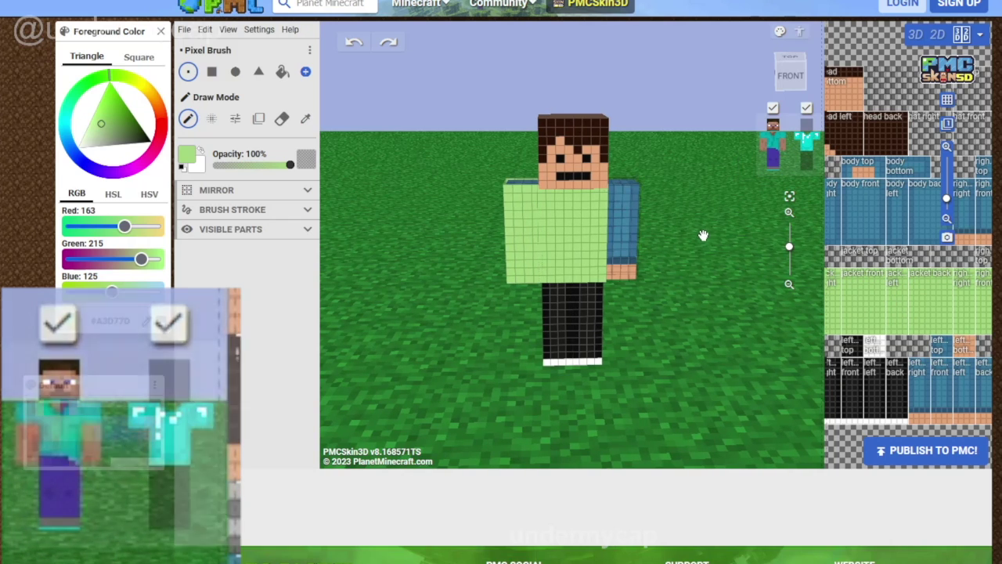
{"action": "left_click_drag", "start_coordinate": [701, 234], "coordinate": [729, 180]}
{"action": "scroll", "coordinate": [512, 271], "scroll_direction": "up", "scroll_amount": 3}
{"action": "left_click", "coordinate": [806, 129]}
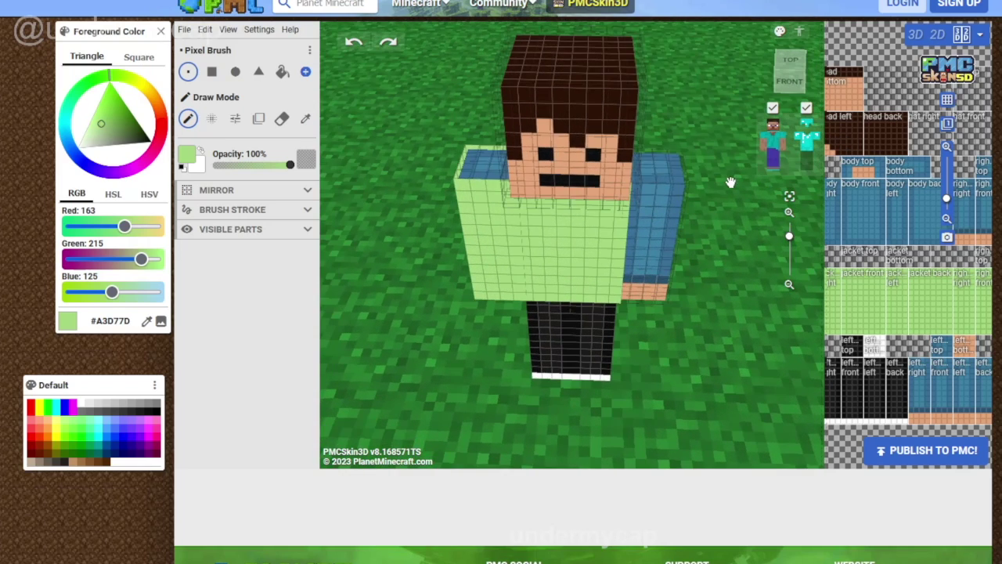
Paint a one-pixel-high light green band around all sides of the hat layer with the Pixel Brush.
{"action": "mouse_move", "coordinate": [508, 113]}
{"action": "left_mouse_down"}
{"action": "mouse_move", "coordinate": [643, 111]}
{"action": "mouse_move", "coordinate": [688, 78]}
{"action": "mouse_move", "coordinate": [498, 85]}
{"action": "mouse_move", "coordinate": [650, 72]}
{"action": "left_mouse_up"}
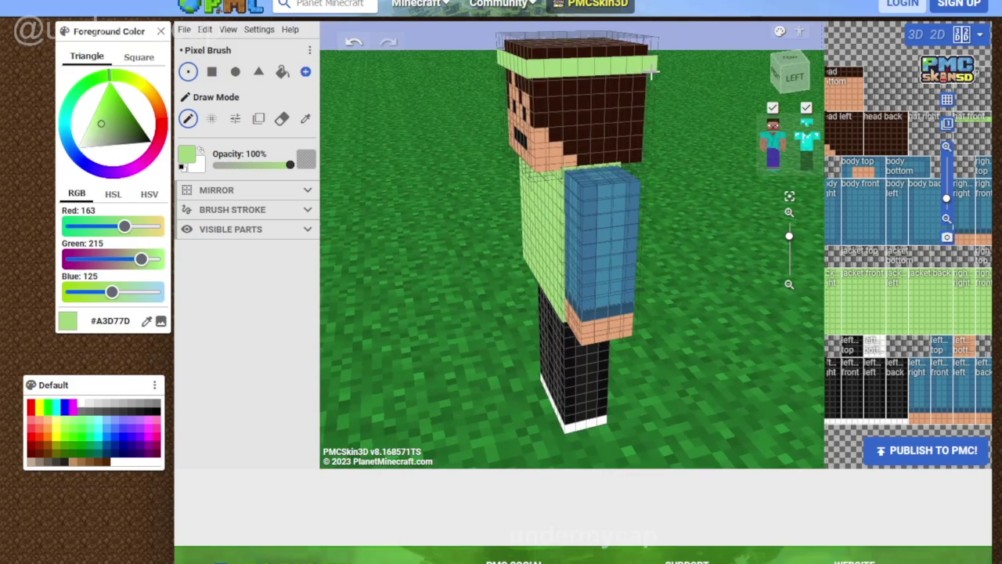
{"action": "left_click_drag", "start_coordinate": [696, 107], "coordinate": [444, 104]}
{"action": "left_click_drag", "start_coordinate": [511, 66], "coordinate": [630, 65]}
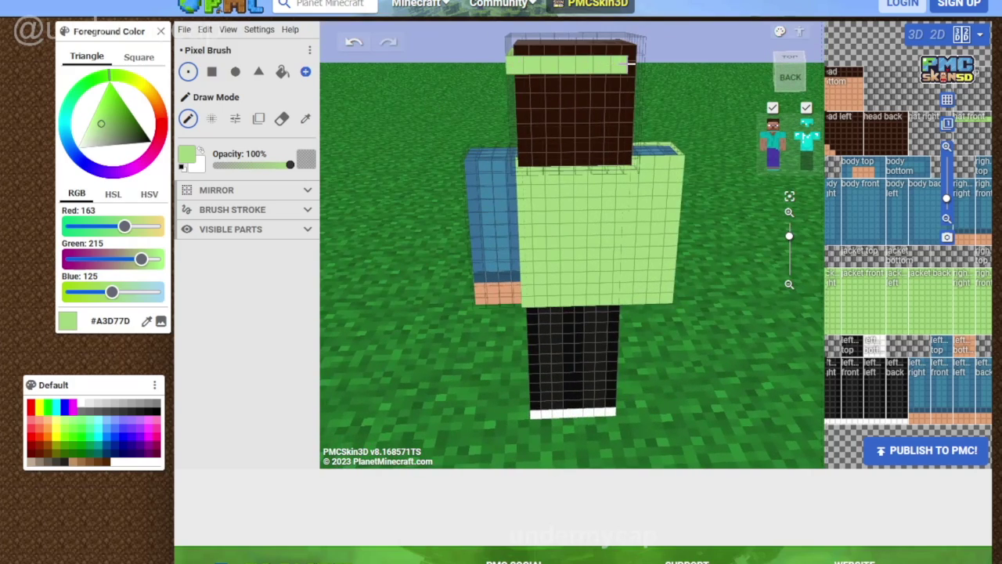
{"action": "mouse_move", "coordinate": [722, 72]}
{"action": "left_mouse_down"}
{"action": "mouse_move", "coordinate": [521, 69]}
{"action": "mouse_move", "coordinate": [635, 74]}
{"action": "mouse_move", "coordinate": [495, 86]}
{"action": "left_mouse_up"}
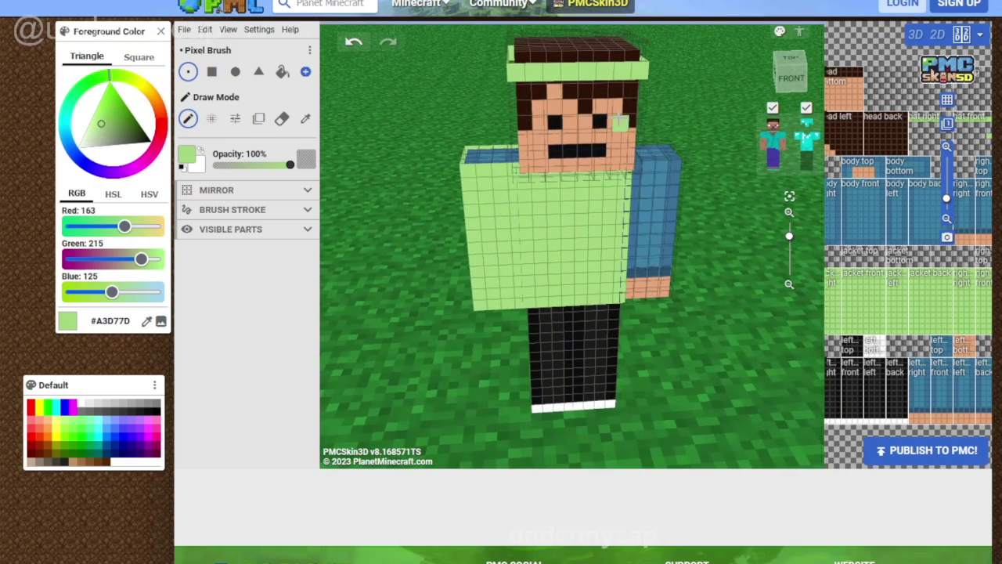
Toggle the hat layer's visibility off and on to compare the head with and without the green band.
{"action": "left_click", "coordinate": [806, 125]}
{"action": "left_click", "coordinate": [805, 126]}
{"action": "left_click", "coordinate": [806, 127]}
{"action": "left_click", "coordinate": [806, 127]}
{"action": "scroll", "coordinate": [684, 235], "scroll_direction": "down", "scroll_amount": 3}
{"action": "left_click_drag", "start_coordinate": [684, 235], "coordinate": [660, 197]}
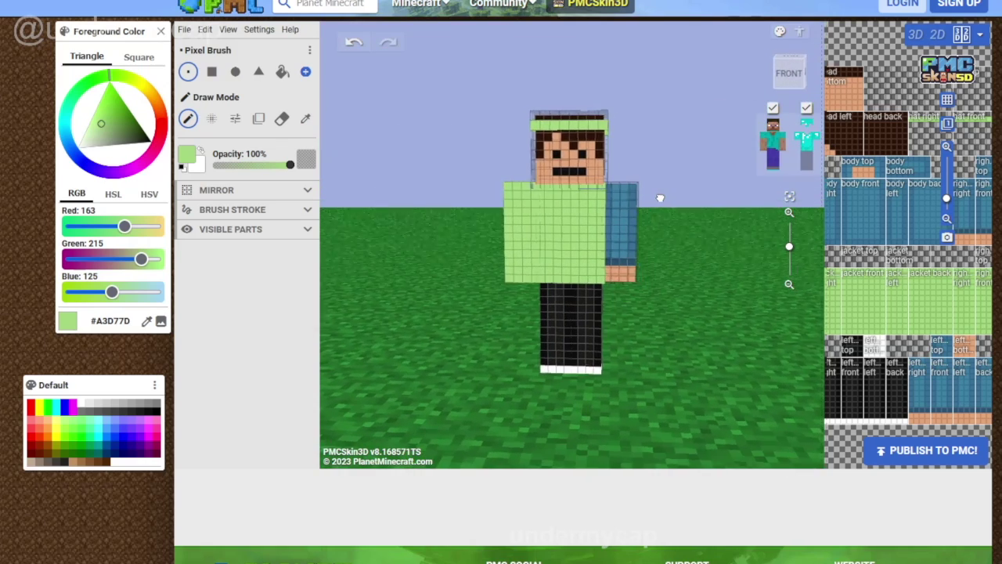
Hide the outer jacket, both outer sleeves and the hat on the model.
{"action": "left_click", "coordinate": [805, 144]}
{"action": "left_click", "coordinate": [797, 143]}
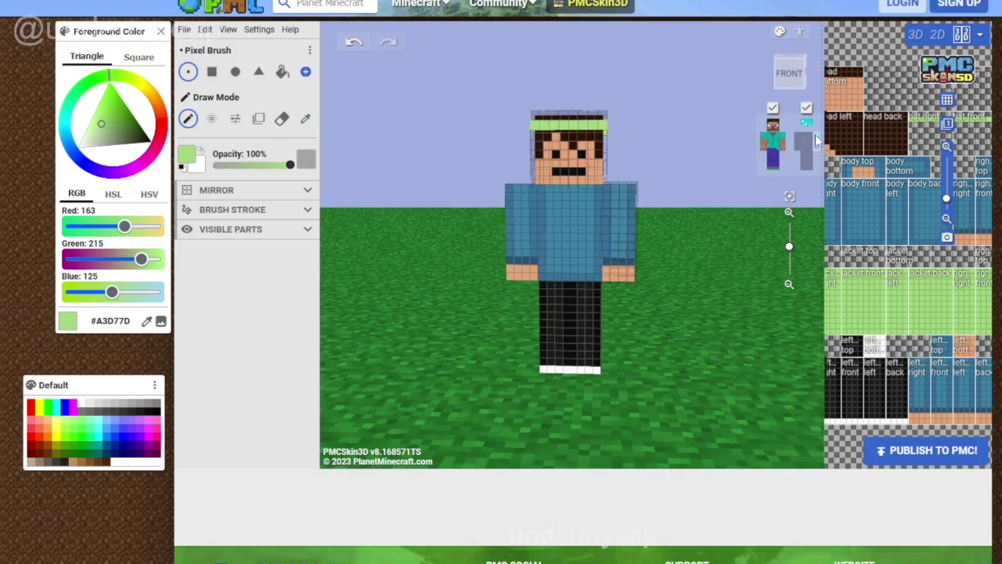
{"action": "left_click", "coordinate": [815, 140]}
{"action": "left_click", "coordinate": [805, 126]}
{"action": "left_click_drag", "start_coordinate": [660, 172], "coordinate": [579, 180]}
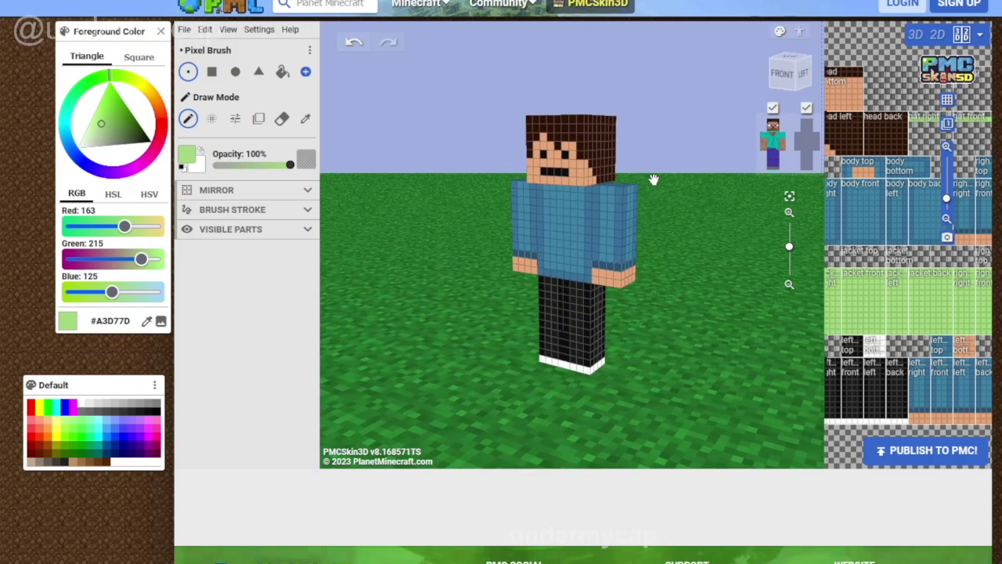
{"action": "left_click_drag", "start_coordinate": [654, 179], "coordinate": [555, 192]}
{"action": "left_click_drag", "start_coordinate": [681, 205], "coordinate": [910, 195]}
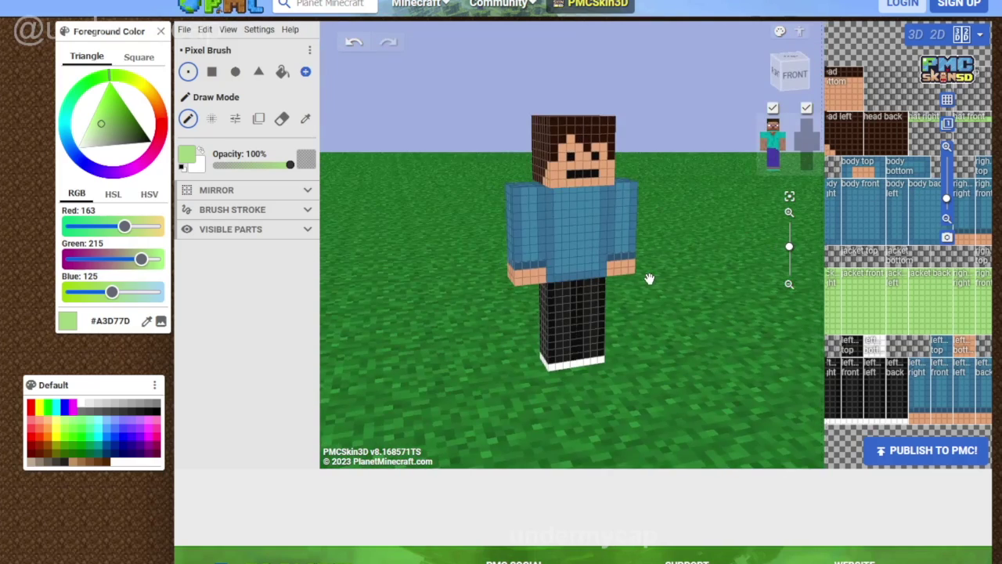
{"action": "scroll", "coordinate": [649, 278], "scroll_direction": "up", "scroll_amount": 5}
{"action": "left_click", "coordinate": [645, 282]}
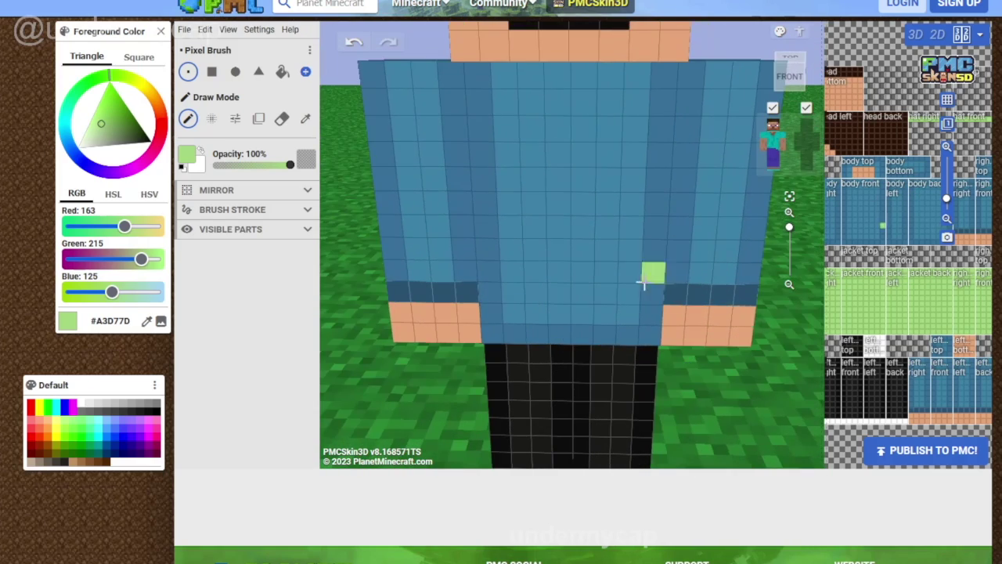
{"action": "scroll", "coordinate": [418, 384], "scroll_direction": "down", "scroll_amount": 5}
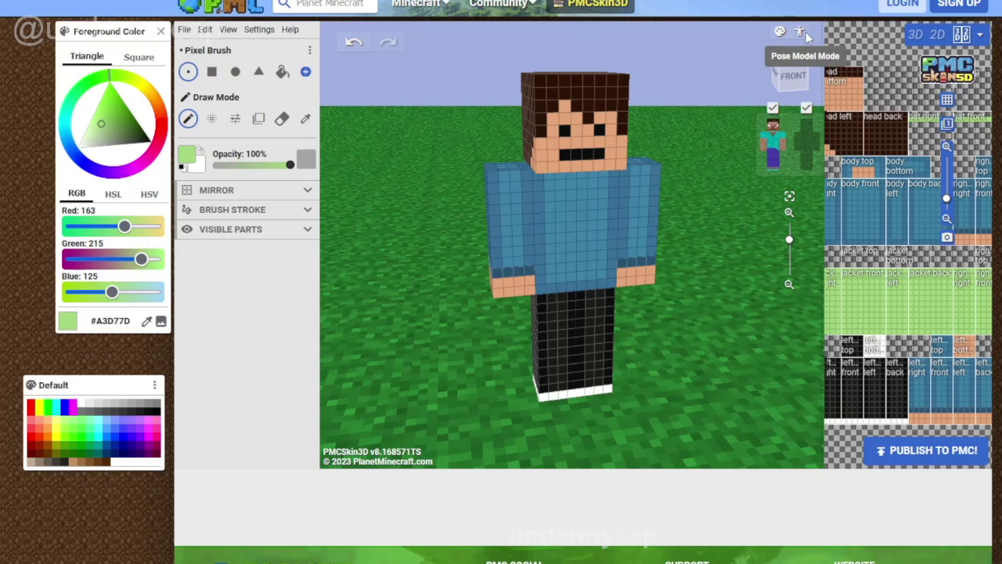
Switch to Pose Model Mode, apply the Sitting pose and view the posed character.
{"action": "left_click", "coordinate": [801, 32]}
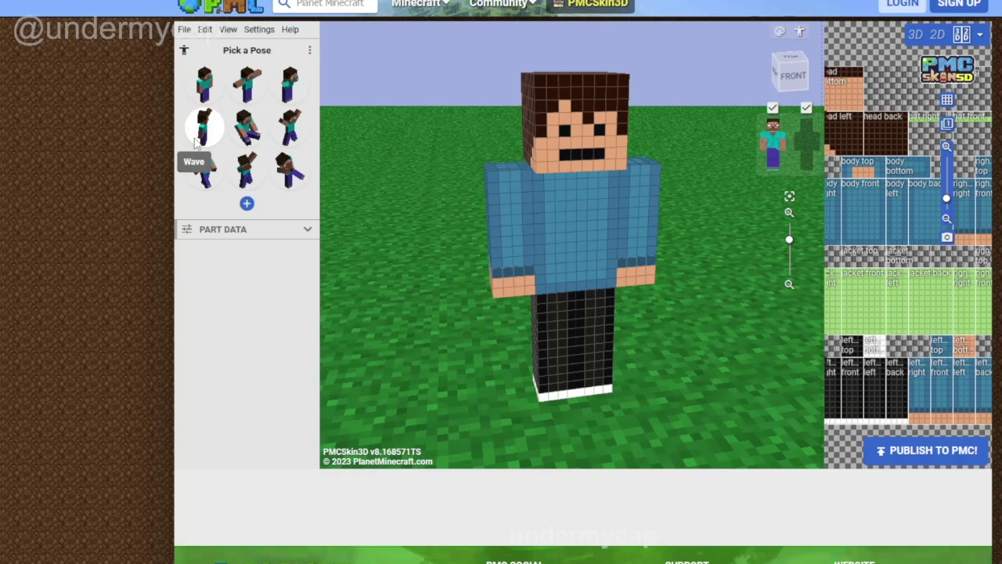
{"action": "left_click", "coordinate": [249, 127]}
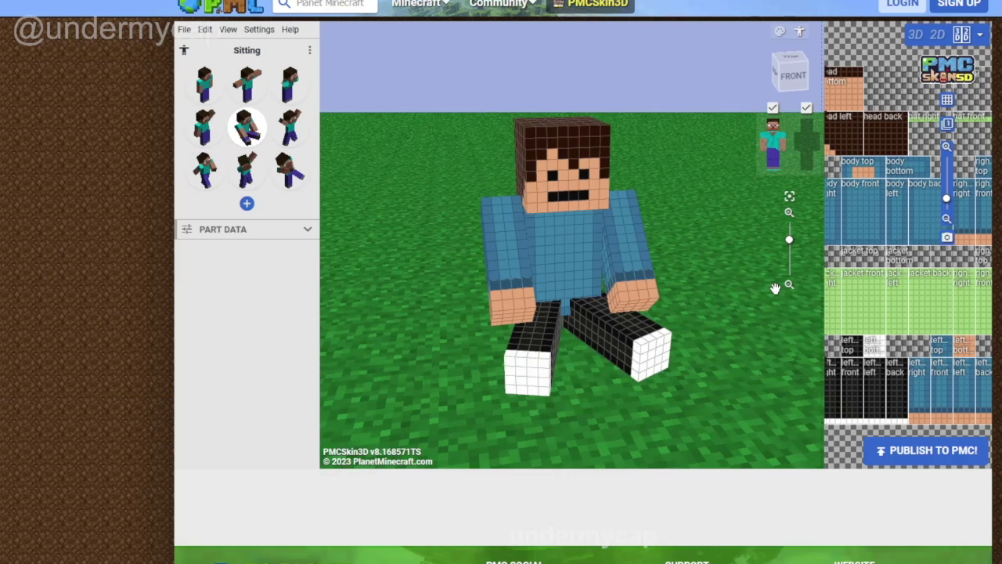
{"action": "left_click_drag", "start_coordinate": [732, 300], "coordinate": [704, 277]}
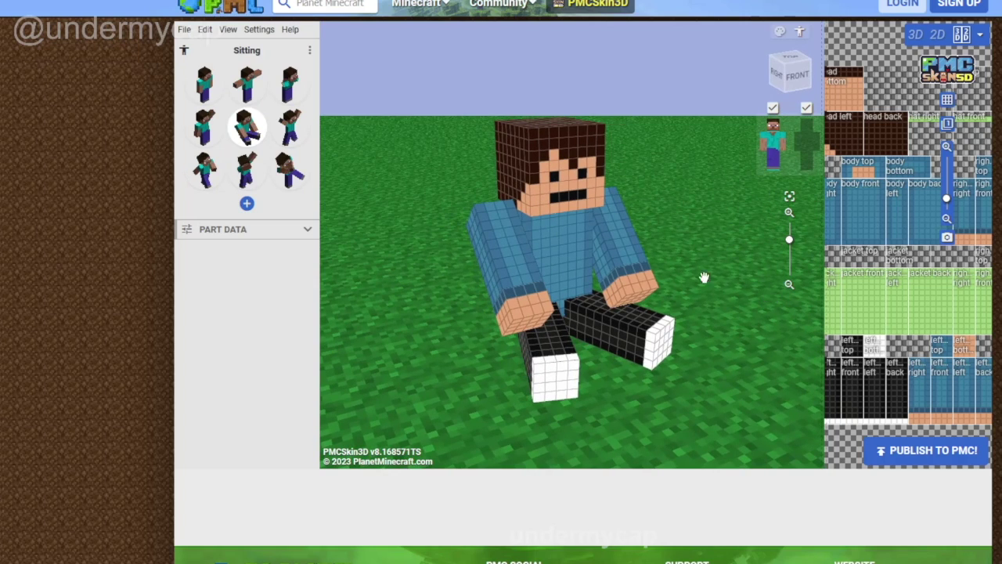
Apply the DaVinci pose to the model and view it from several angles.
{"action": "left_click", "coordinate": [293, 119]}
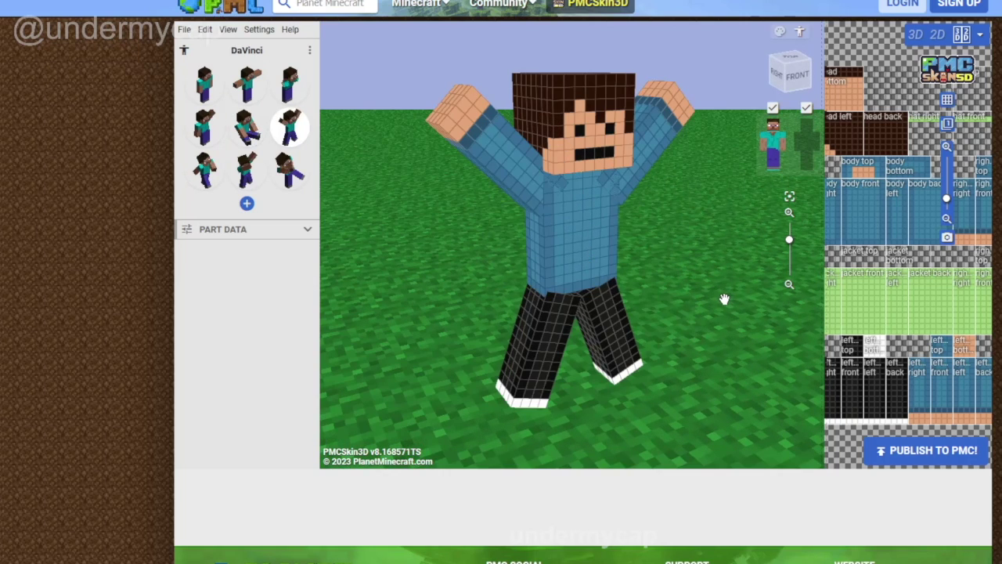
{"action": "left_click_drag", "start_coordinate": [724, 299], "coordinate": [874, 243]}
{"action": "left_click_drag", "start_coordinate": [564, 108], "coordinate": [486, 263]}
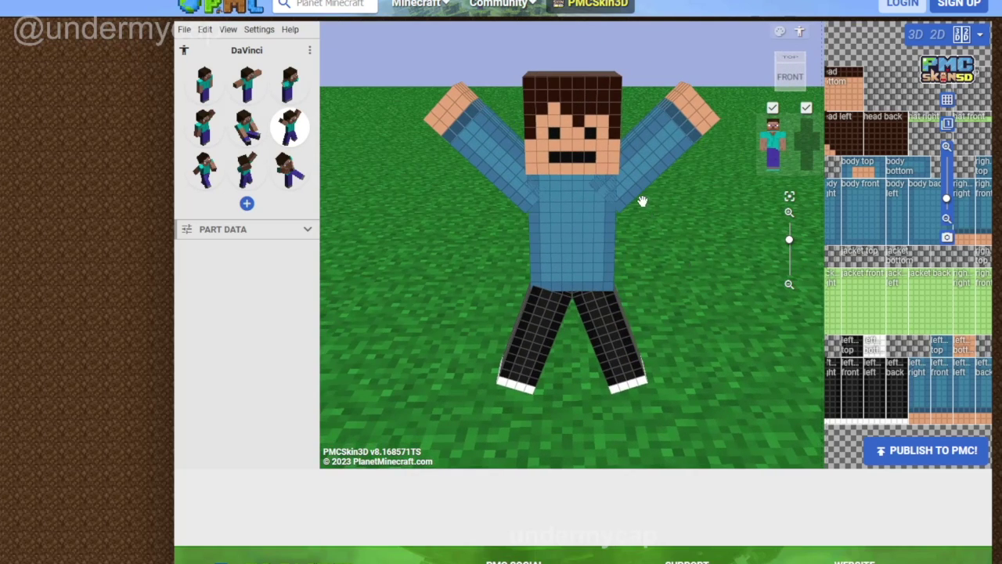
{"action": "left_click_drag", "start_coordinate": [642, 201], "coordinate": [540, 217]}
{"action": "left_click_drag", "start_coordinate": [609, 189], "coordinate": [799, 276]}
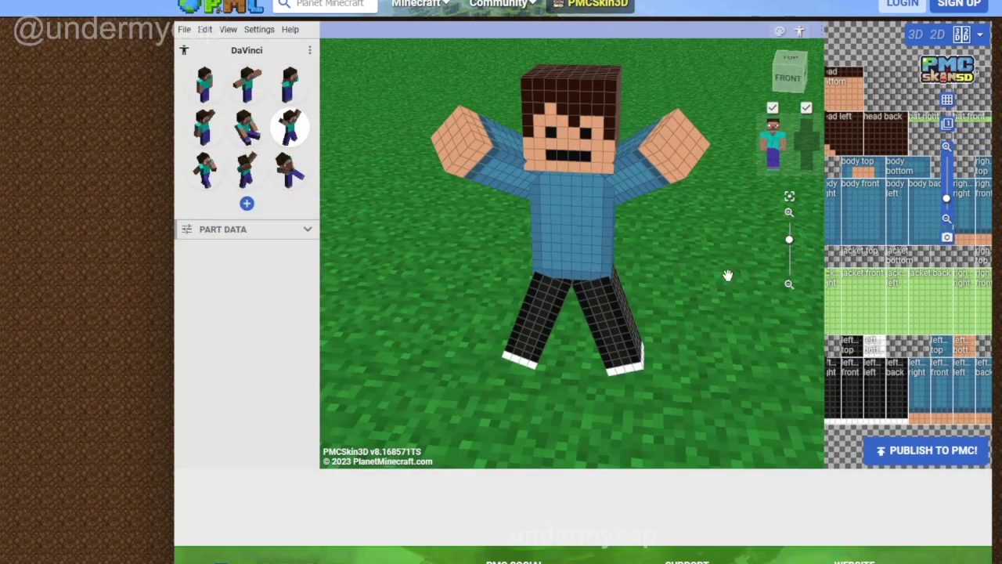
{"action": "left_click_drag", "start_coordinate": [727, 275], "coordinate": [483, 97]}
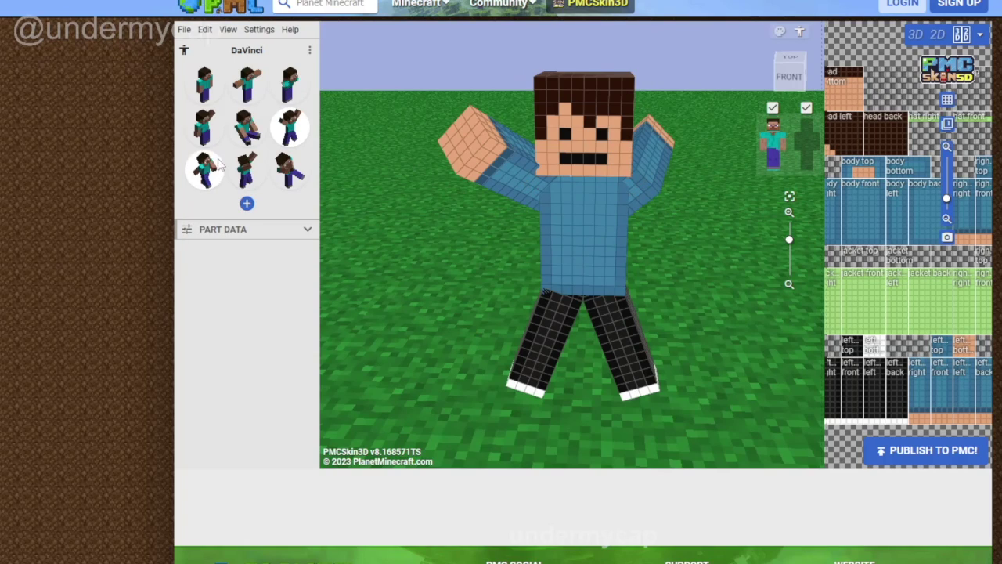
Reset the model to the Default pose and return to Creative Mode.
{"action": "left_click", "coordinate": [203, 84]}
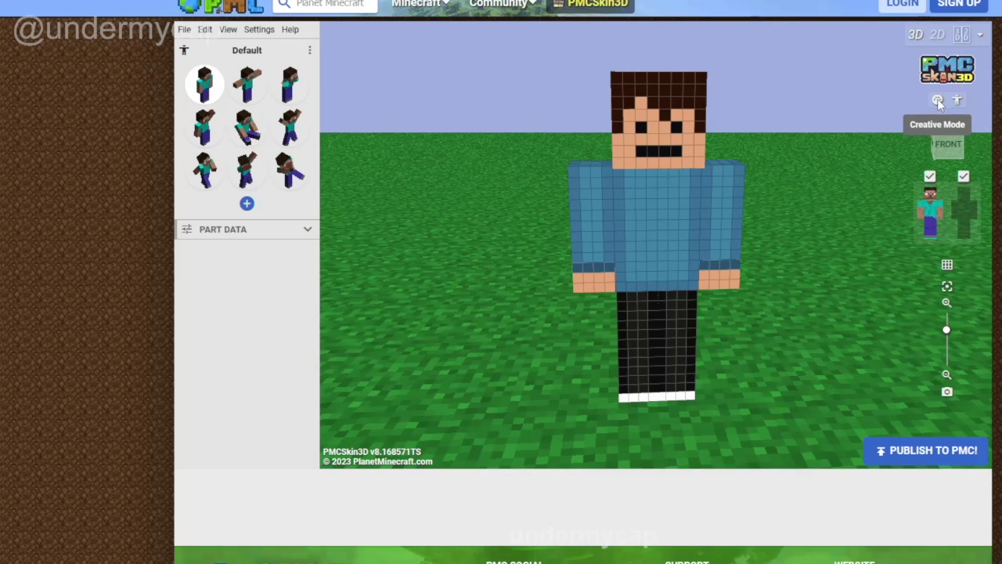
{"action": "left_click", "coordinate": [938, 102]}
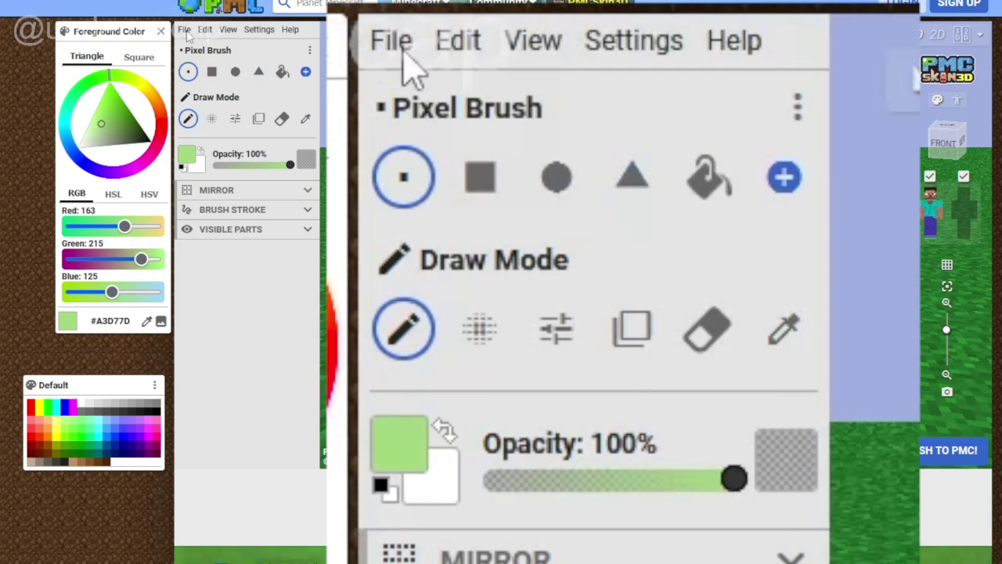
Save the finished skin to a file on the computer.
{"action": "left_click", "coordinate": [185, 31]}
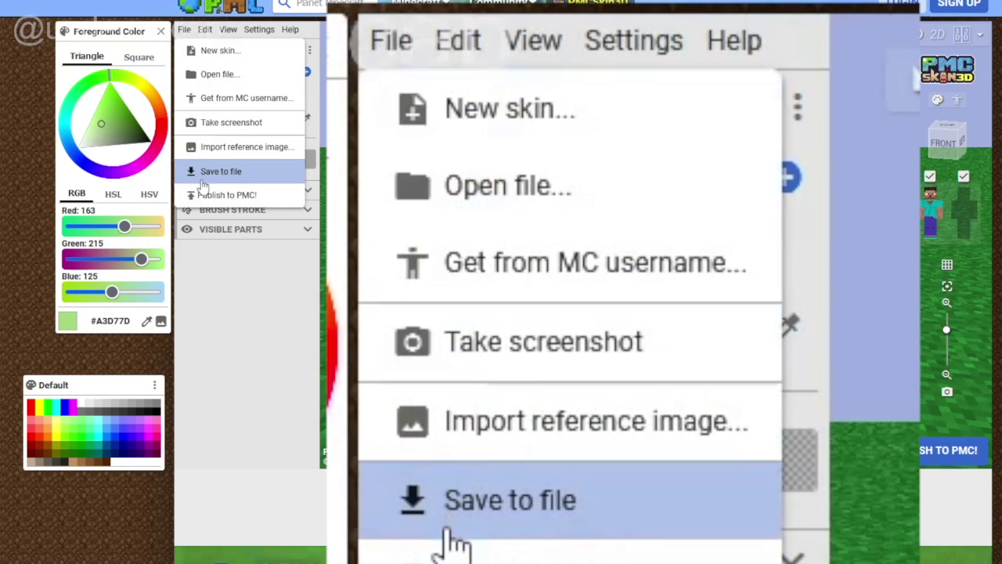
{"action": "left_click", "coordinate": [207, 177]}
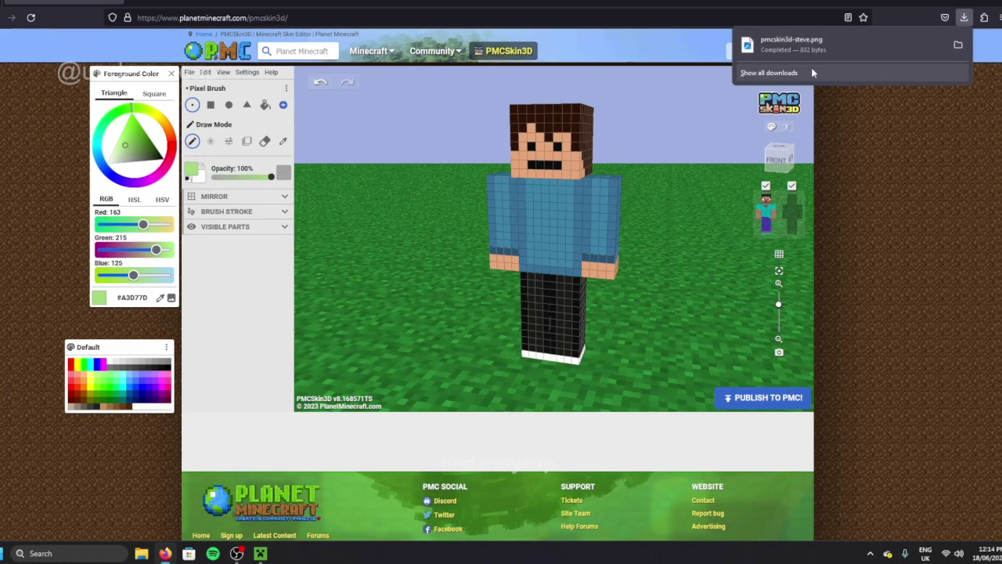
{"action": "left_click_drag", "start_coordinate": [829, 46], "coordinate": [744, 56]}
{"action": "left_click_drag", "start_coordinate": [851, 49], "coordinate": [855, 64]}
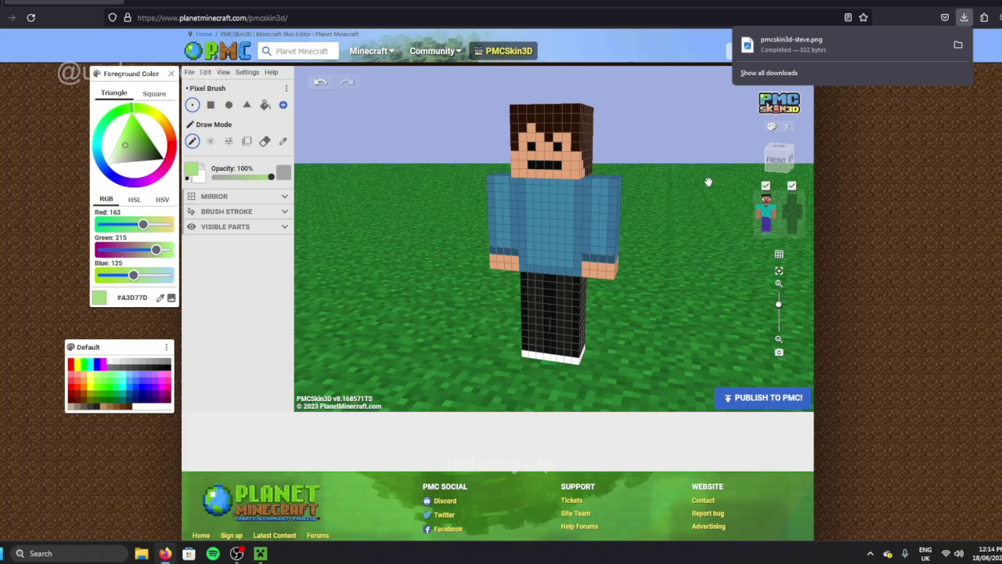
Launch Minecraft through the Windows search and open the Dressing Room.
{"action": "left_click", "coordinate": [84, 551]}
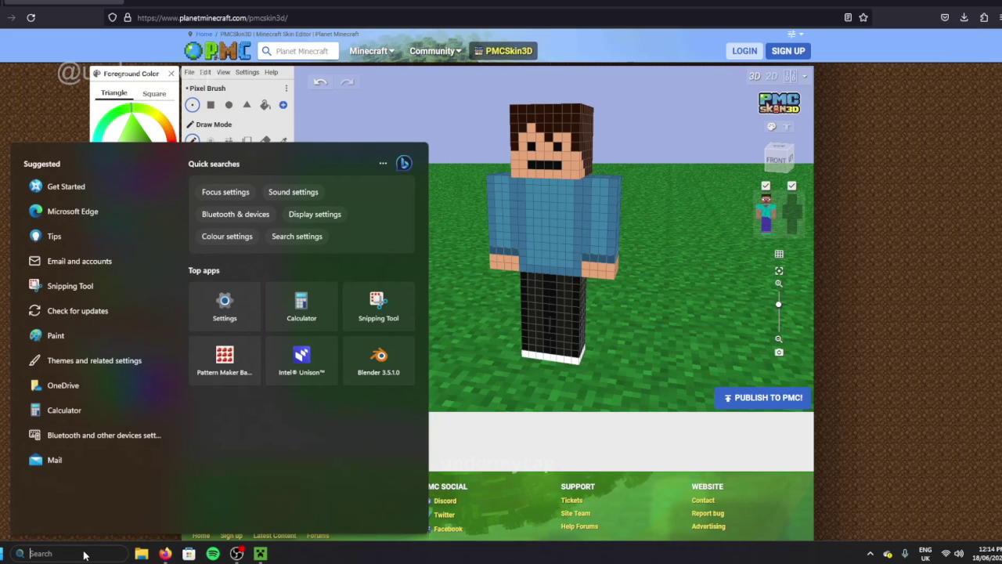
{"action": "type", "text": "mi"}
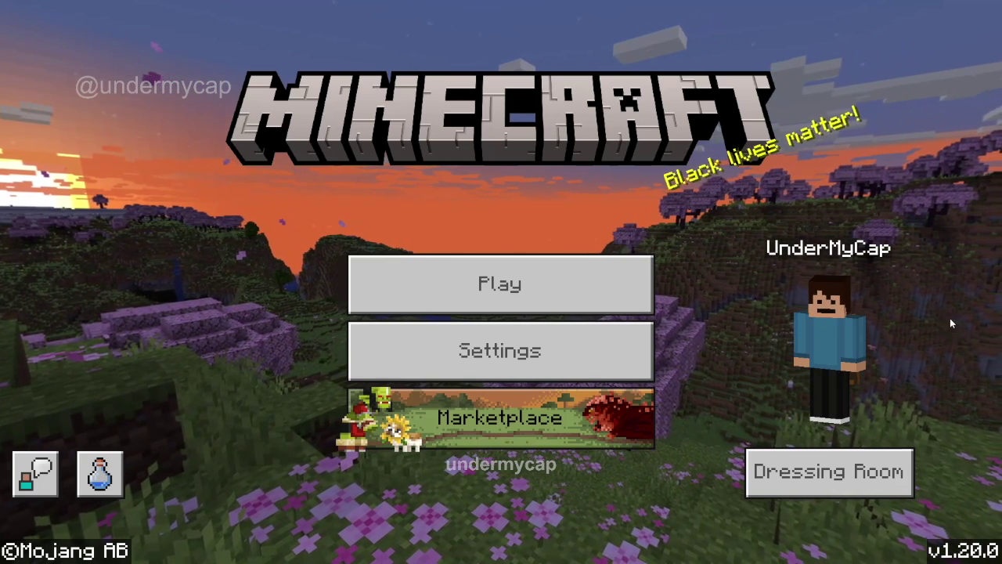
{"action": "left_click", "coordinate": [828, 472]}
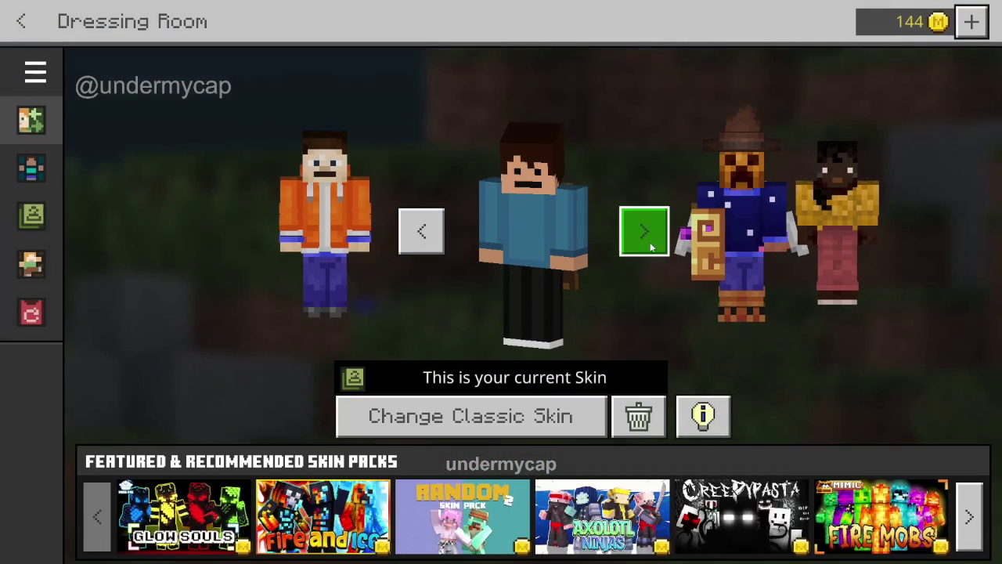
Select the pumpkin-headed character with the brown hat and open it for editing.
{"action": "left_click", "coordinate": [435, 239]}
{"action": "left_click", "coordinate": [662, 233]}
{"action": "left_click", "coordinate": [664, 232]}
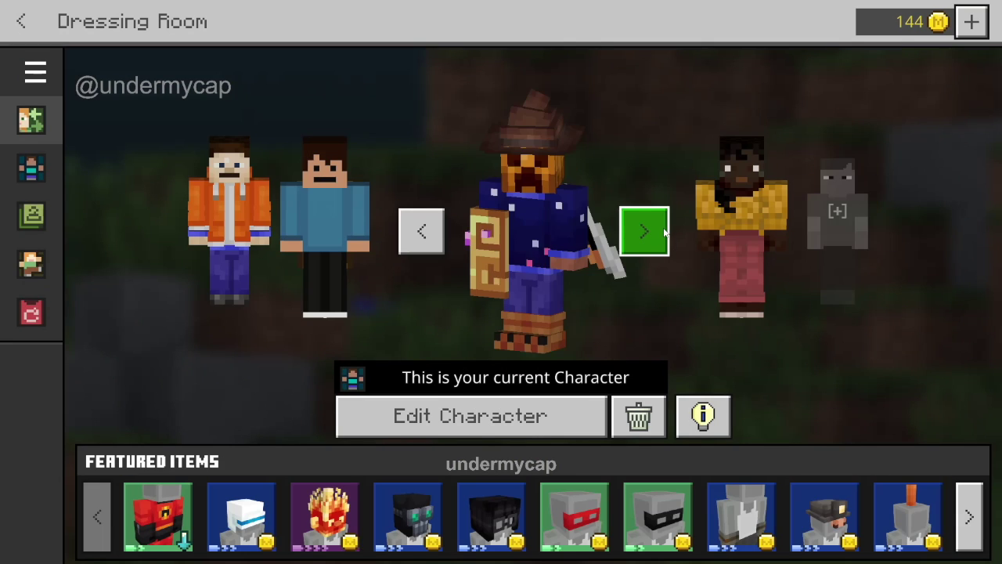
{"action": "left_click", "coordinate": [469, 427]}
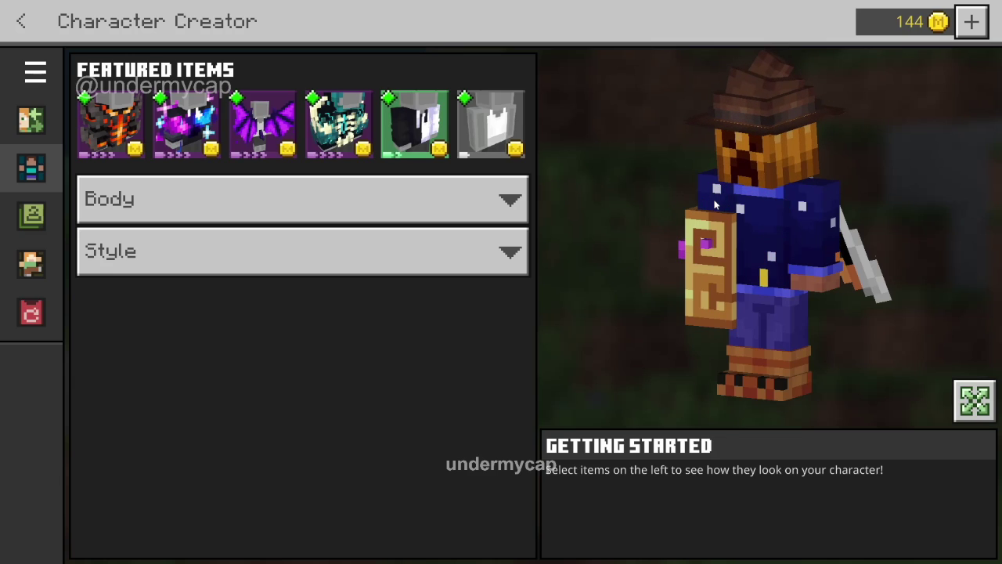
Switch the character slot to Classic Skins and accept the change.
{"action": "left_click", "coordinate": [17, 264]}
{"action": "left_click", "coordinate": [32, 313]}
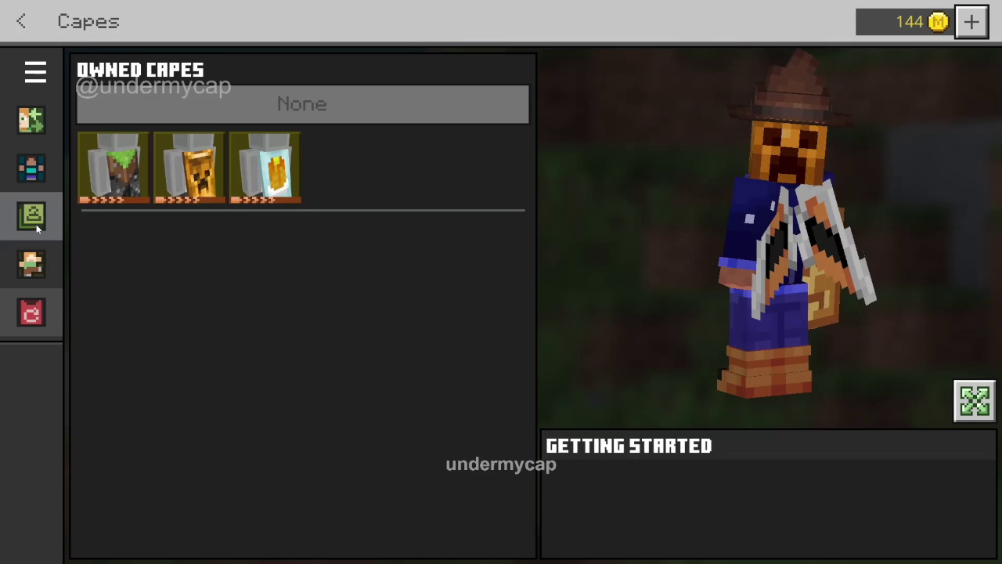
{"action": "left_click", "coordinate": [33, 219]}
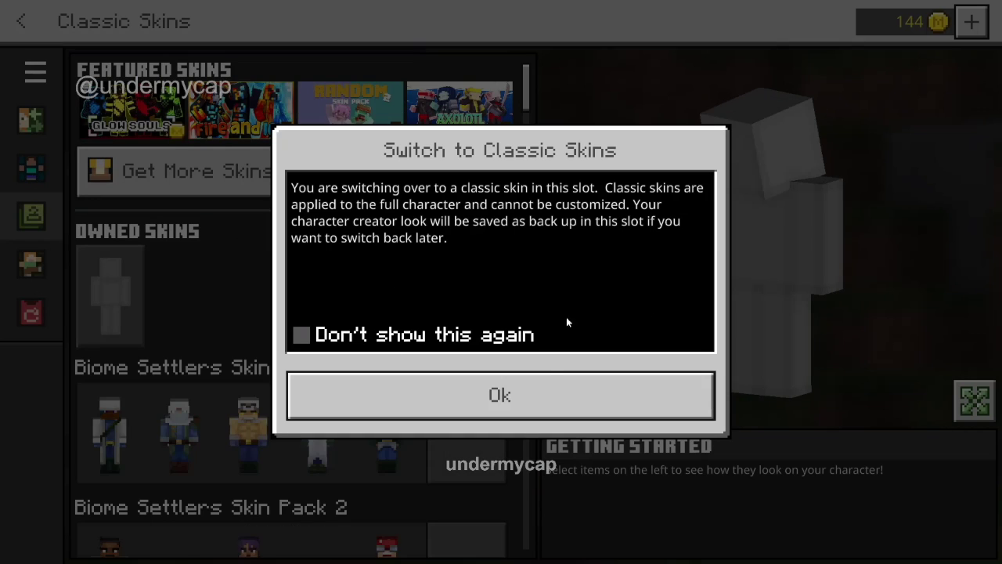
{"action": "left_click", "coordinate": [495, 401]}
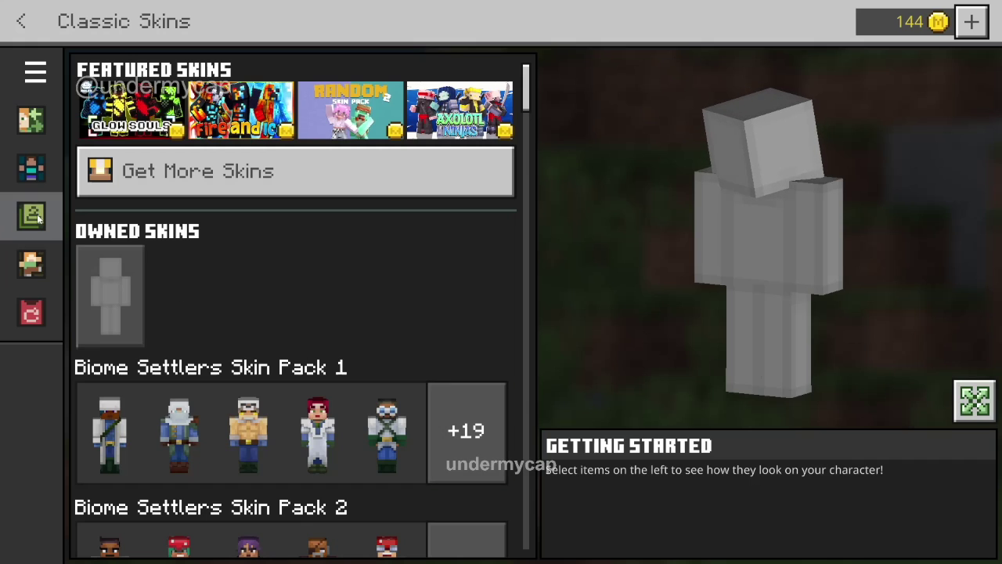
Import pmcskin3d-steve from Downloads as the custom classic skin with the wider-armed model type, and return to the main menu.
{"action": "left_click", "coordinate": [112, 301]}
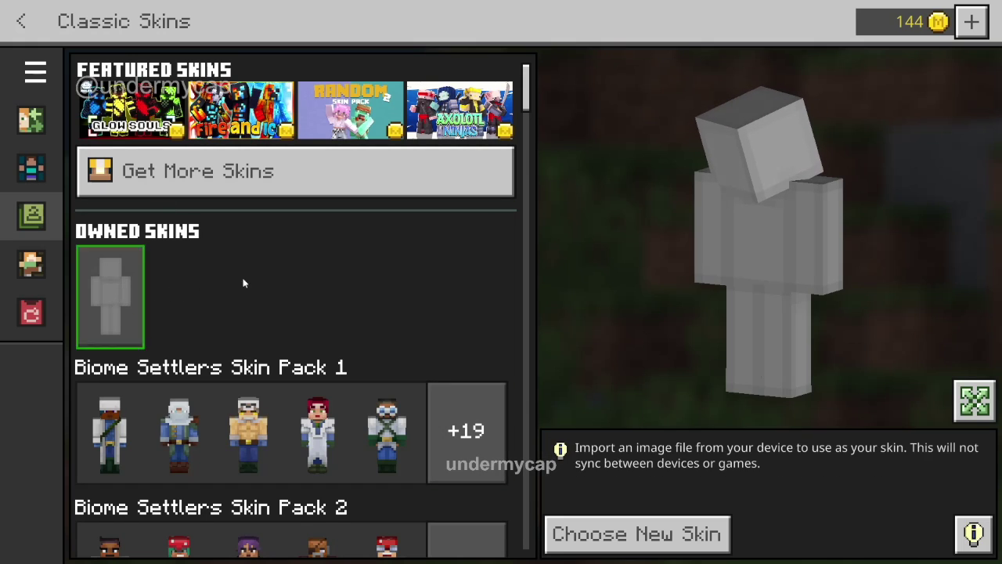
{"action": "left_click", "coordinate": [648, 540]}
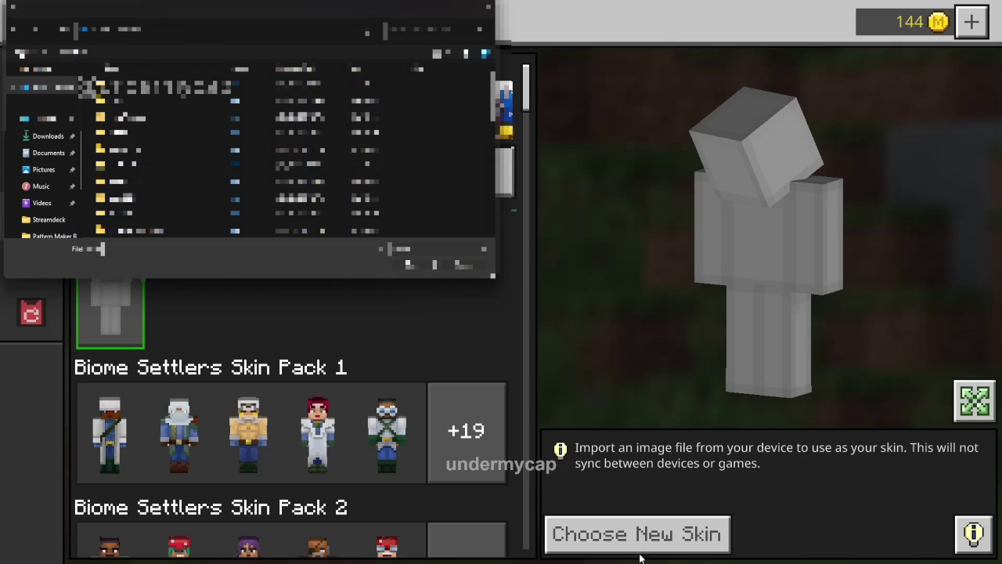
{"action": "left_click", "coordinate": [48, 135]}
{"action": "left_click", "coordinate": [135, 100]}
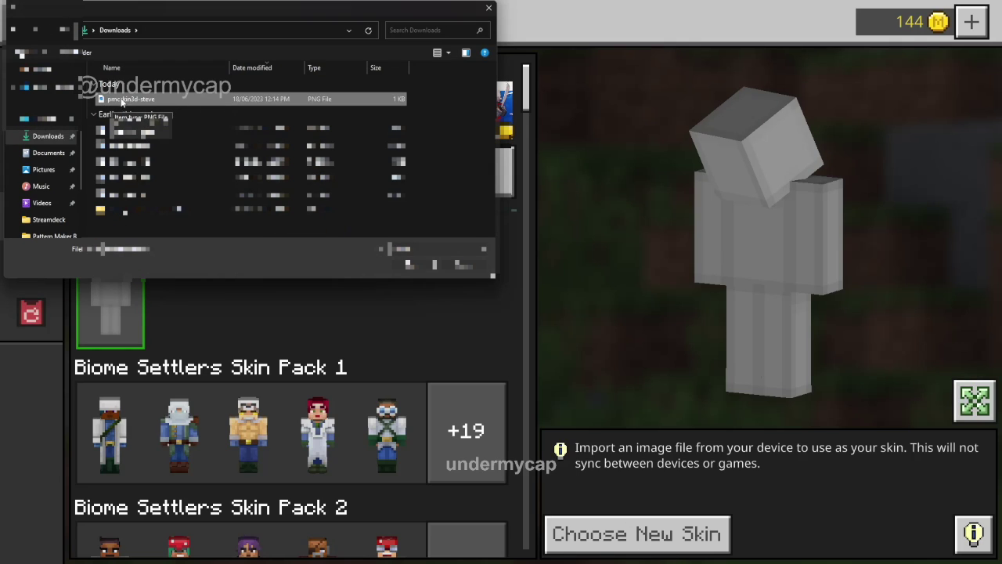
{"action": "left_click", "coordinate": [402, 266]}
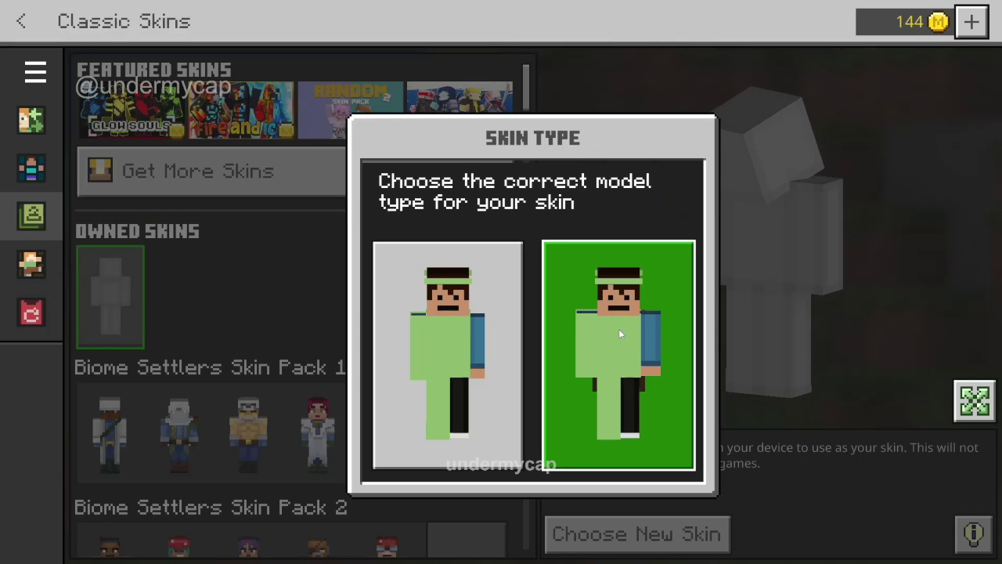
{"action": "left_click", "coordinate": [618, 333]}
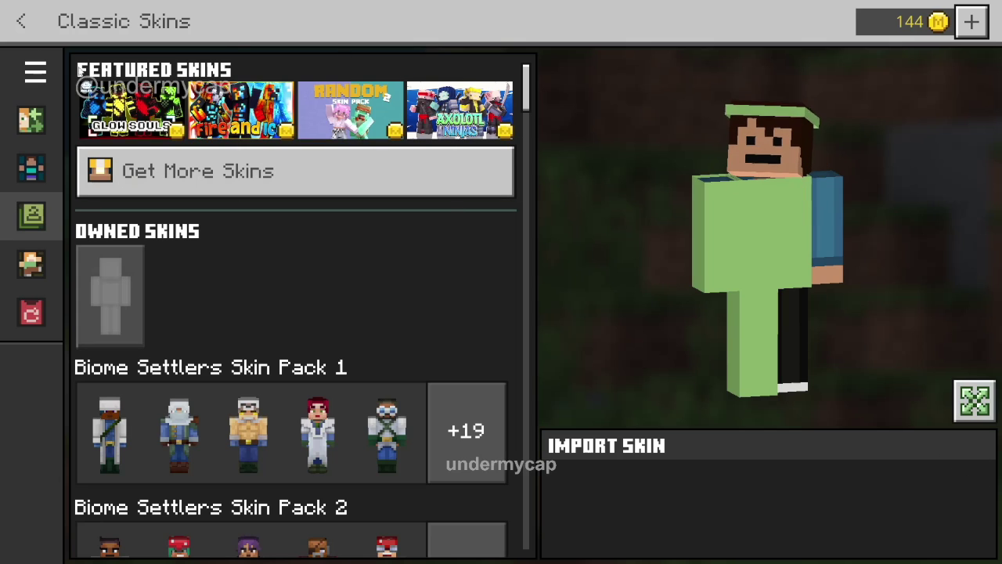
{"action": "left_click", "coordinate": [24, 35]}
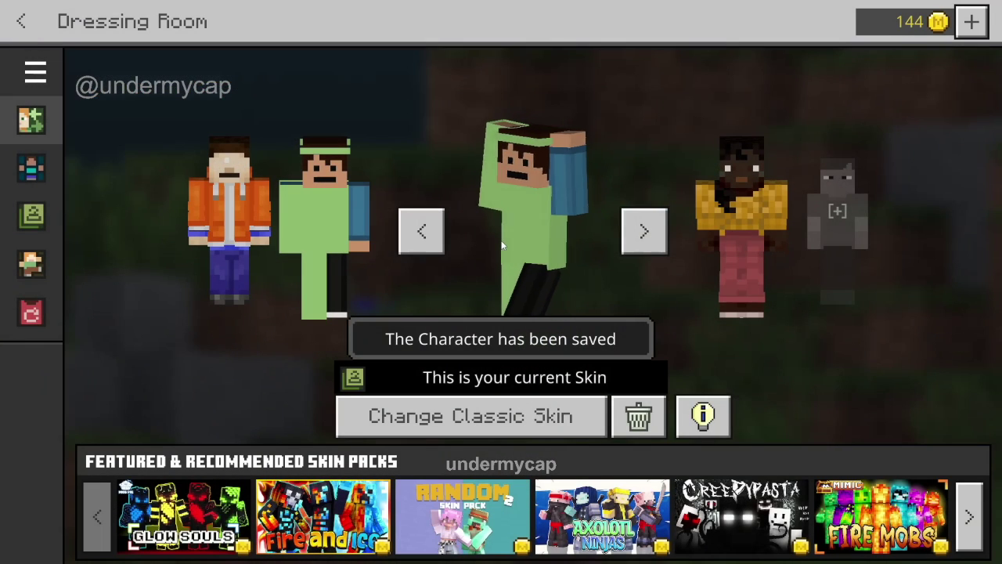
{"action": "key", "text": "Escape"}
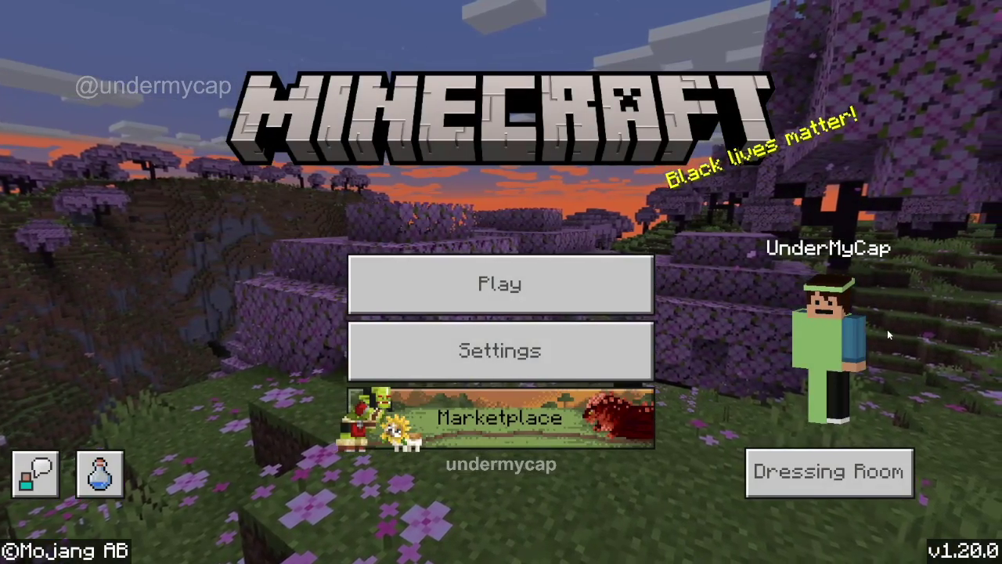
Switch to the Minecraft Launcher, save the open skin entry and show the Java Edition skin library.
{"action": "key", "text": "super"}
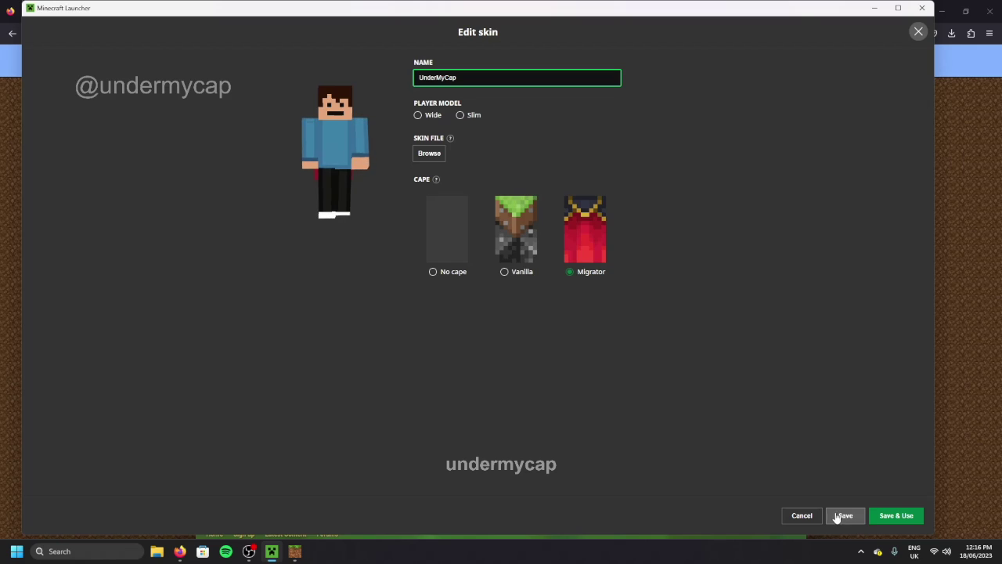
{"action": "left_click", "coordinate": [842, 515]}
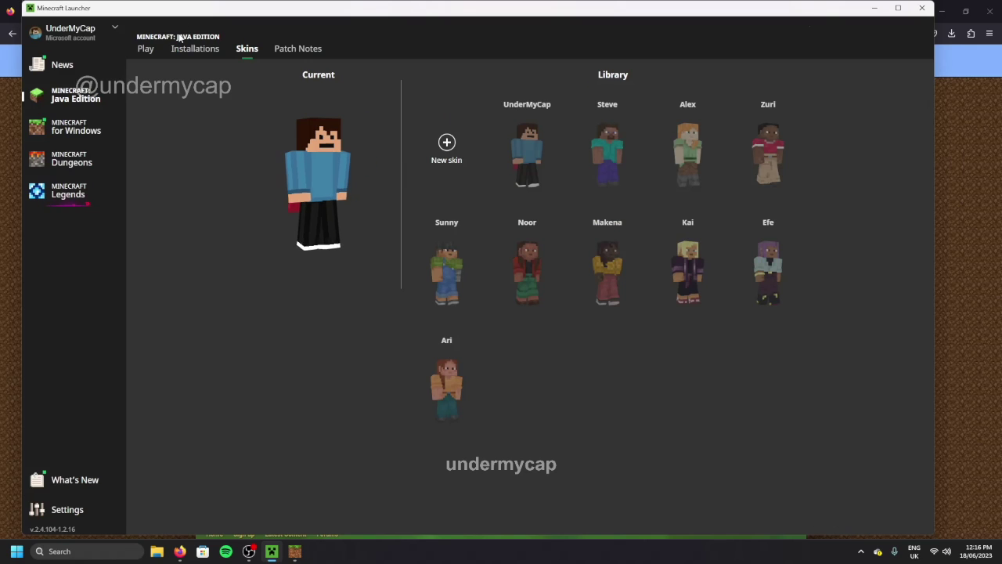
{"action": "left_click", "coordinate": [82, 102]}
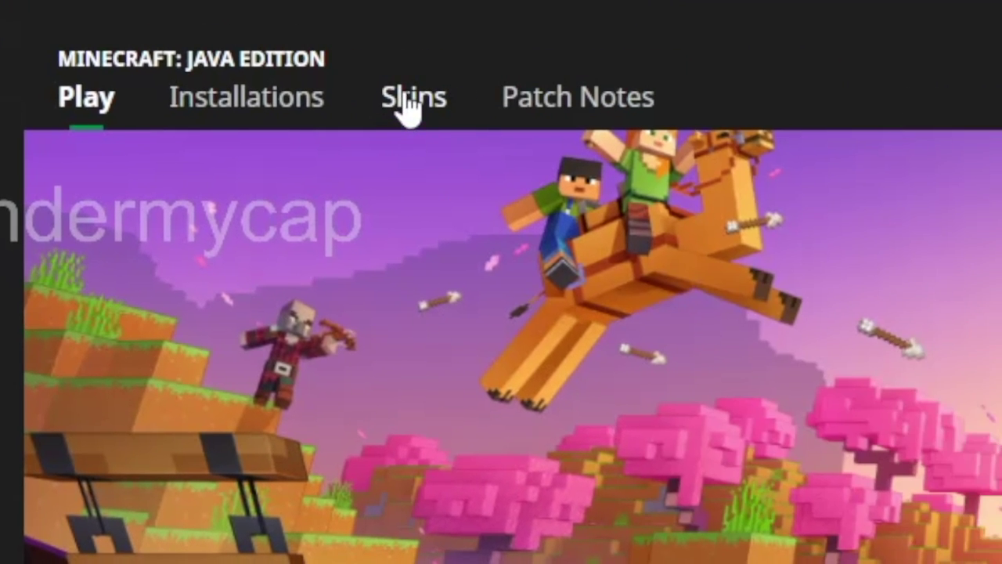
{"action": "left_click", "coordinate": [775, 110]}
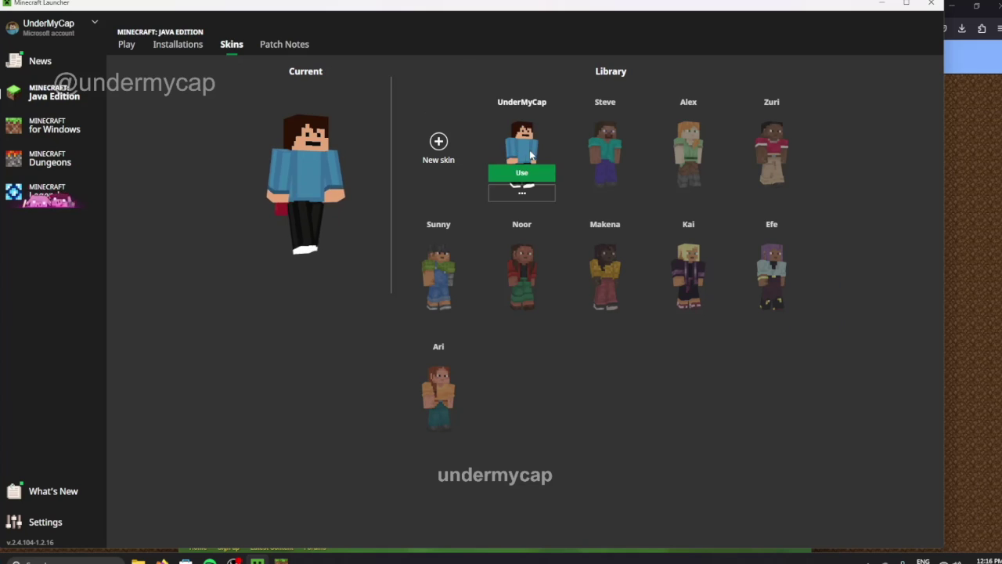
Create a new skin entry in the library and load the pmcskin3d-steve file from Downloads as its skin file.
{"action": "left_click", "coordinate": [442, 167]}
{"action": "left_click", "coordinate": [420, 154]}
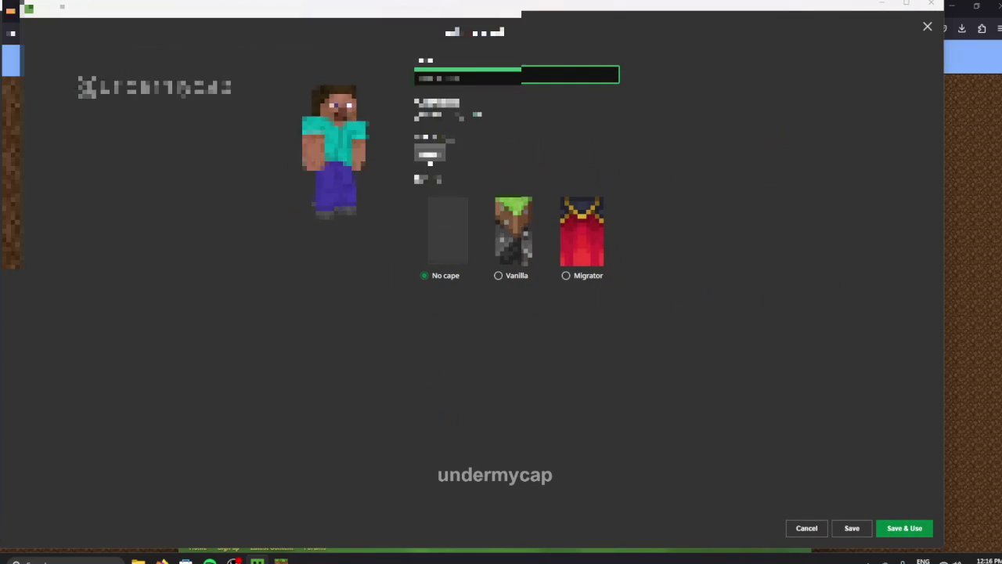
{"action": "left_click", "coordinate": [66, 151]}
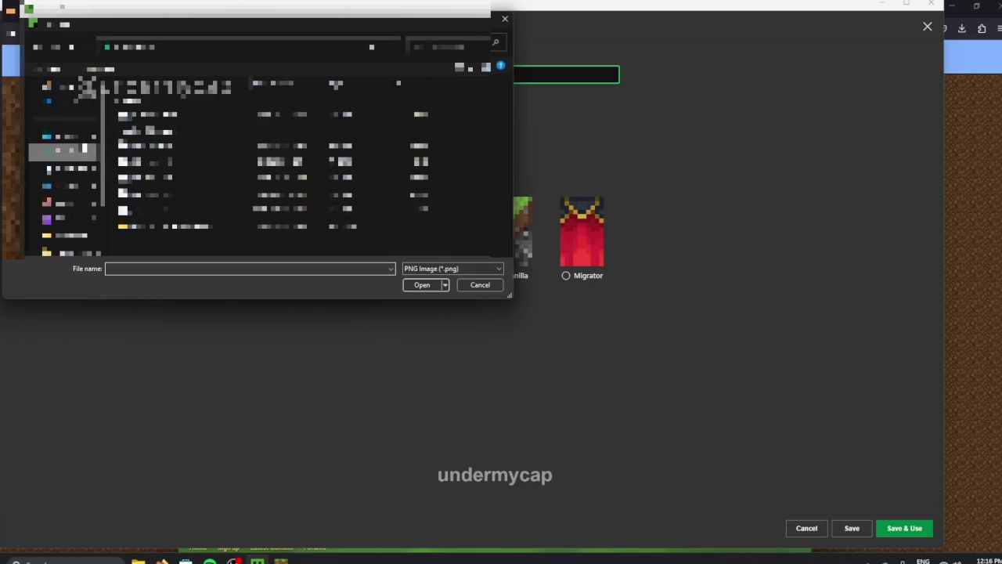
{"action": "left_click", "coordinate": [146, 115]}
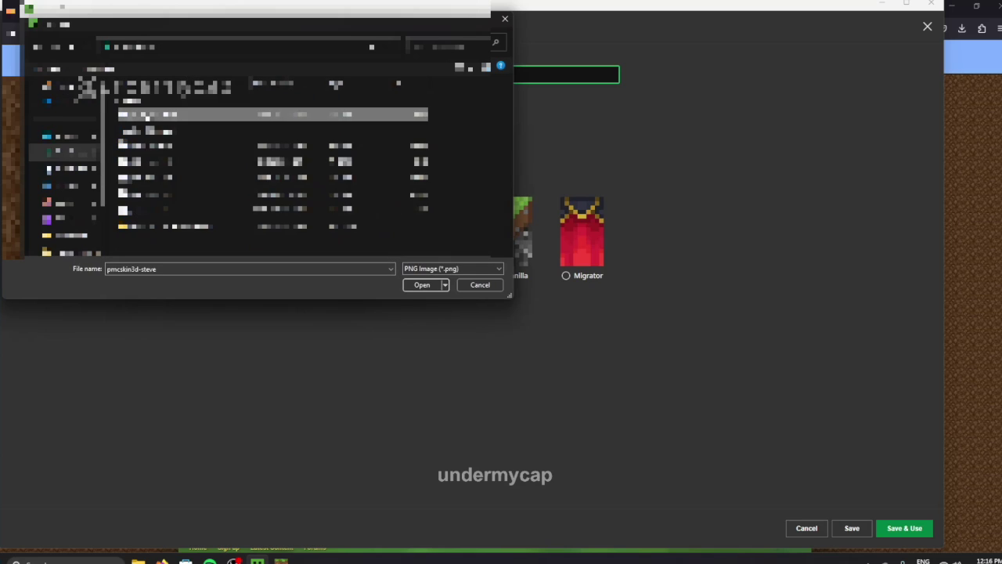
{"action": "left_click", "coordinate": [419, 285]}
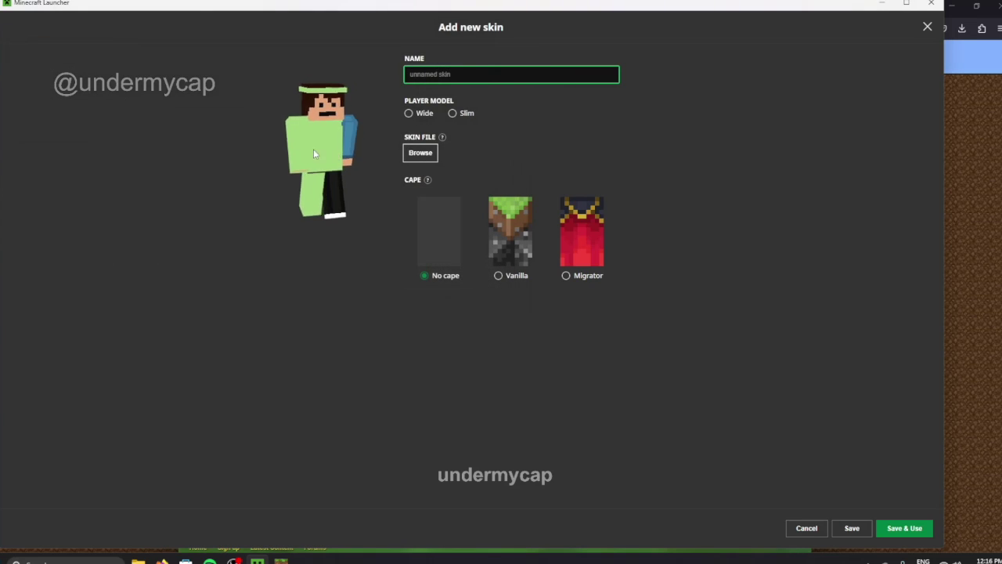
Set the new skin's player model to Wide, give it the Migrator cape and turn the preview to its back.
{"action": "left_click", "coordinate": [409, 113]}
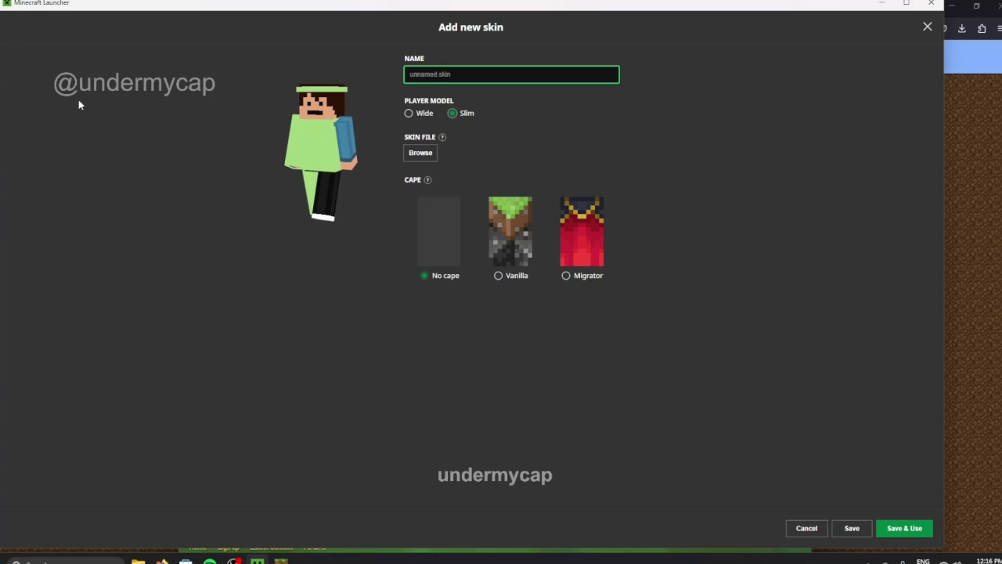
{"action": "left_click", "coordinate": [407, 113]}
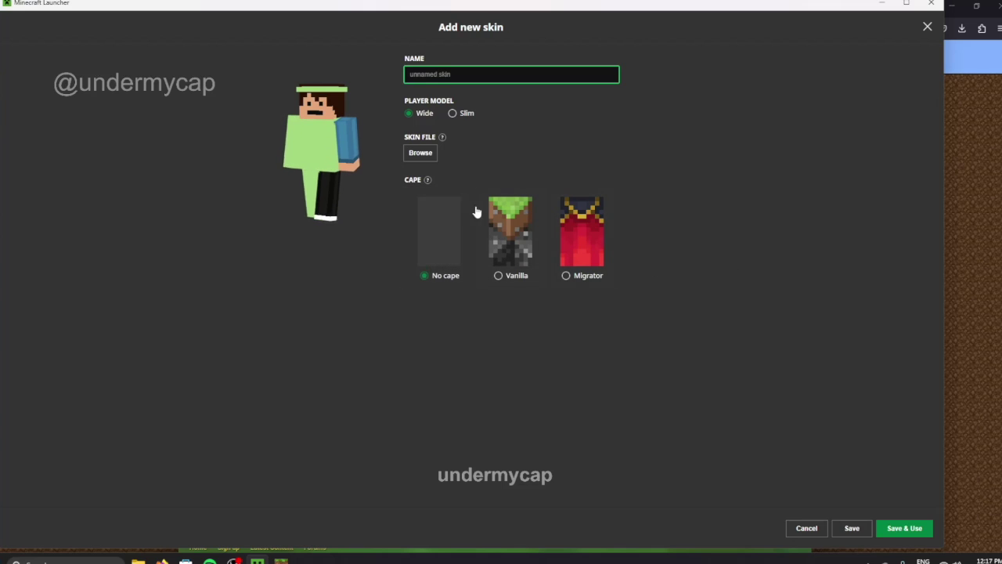
{"action": "left_click", "coordinate": [609, 255]}
{"action": "left_click_drag", "start_coordinate": [336, 166], "coordinate": [191, 165]}
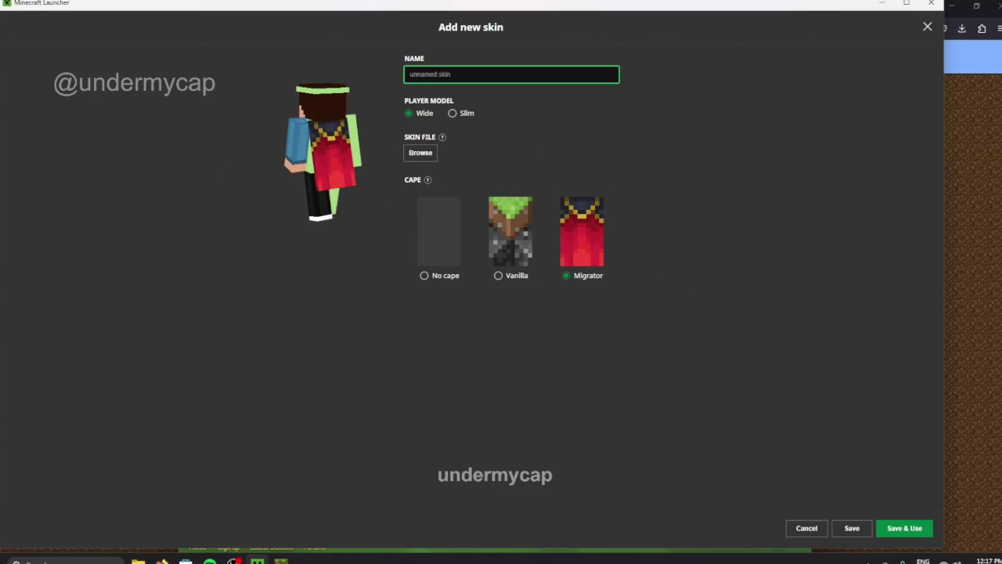
Name the new skin "eryuihgiur" and save it to the library without applying it.
{"action": "left_click", "coordinate": [422, 73]}
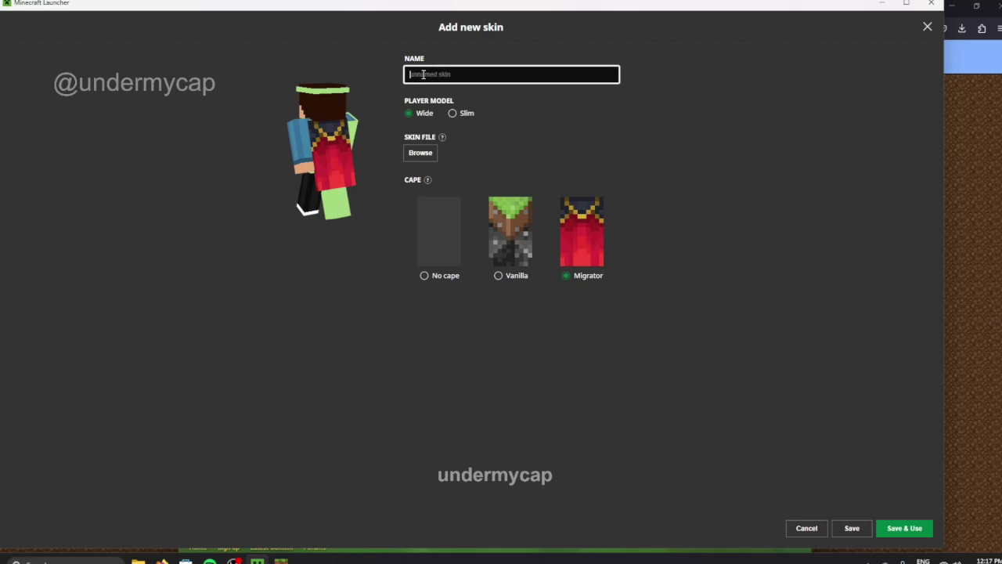
{"action": "type", "text": "eryuhgiul"}
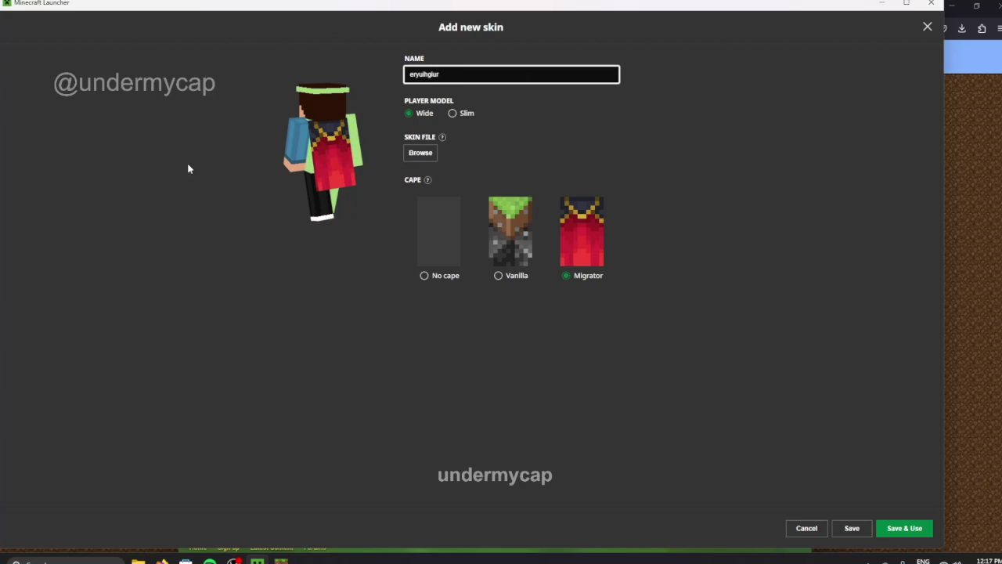
{"action": "left_click_drag", "start_coordinate": [304, 140], "coordinate": [489, 146]}
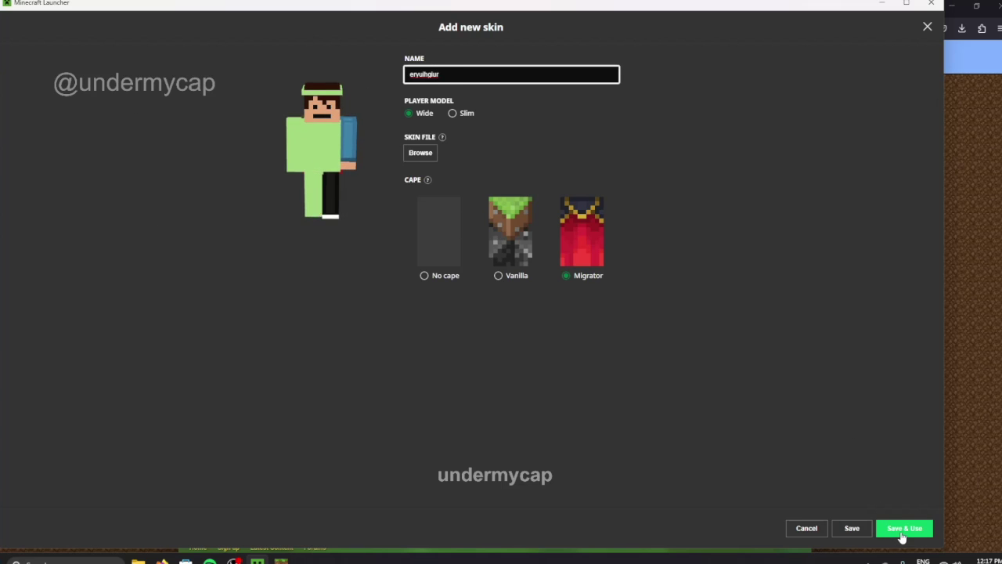
{"action": "left_click", "coordinate": [855, 530]}
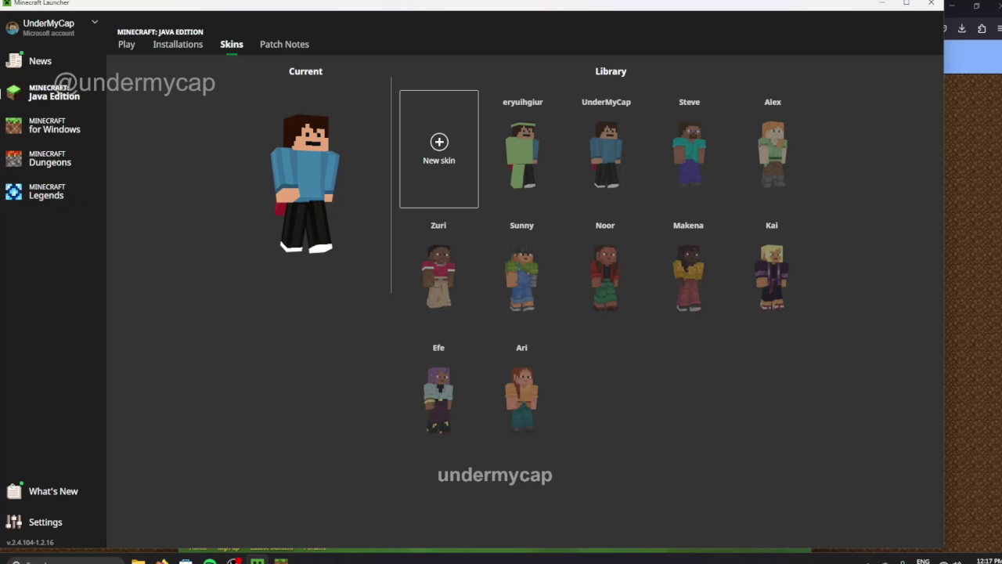
Apply the custom blue-shirted skin from the library as the current Java Edition skin.
{"action": "mouse_move", "coordinate": [532, 147]}
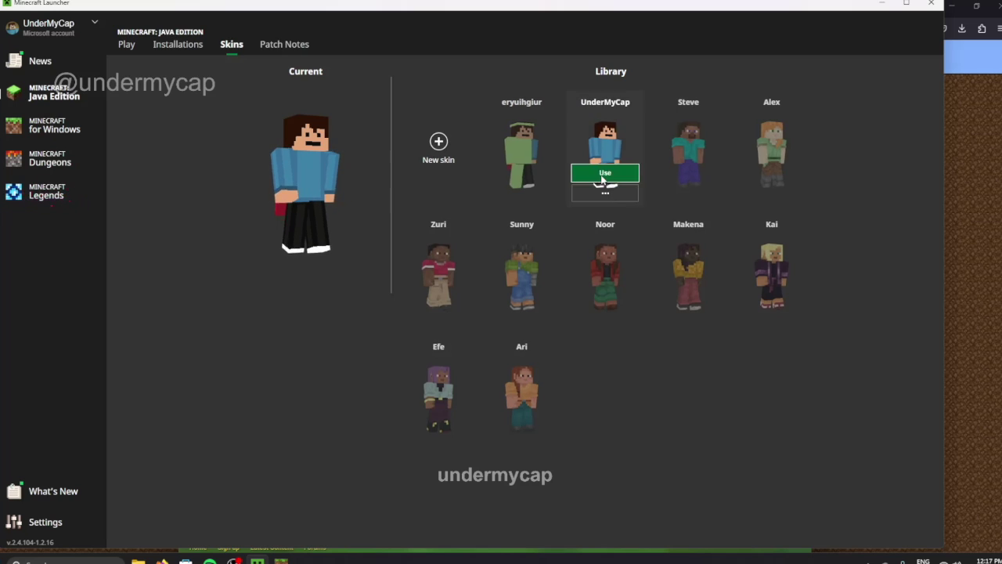
{"action": "left_click", "coordinate": [605, 173]}
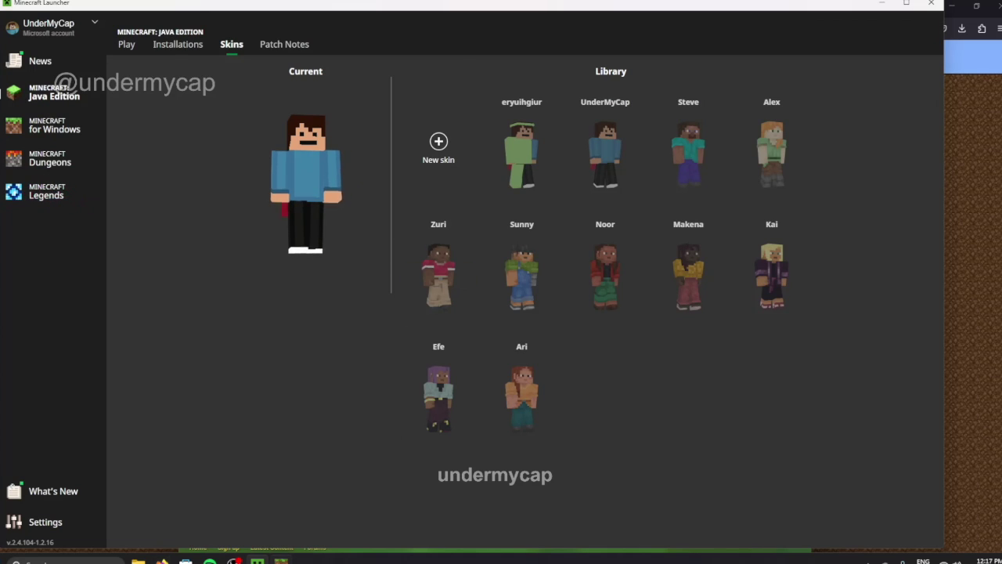
{"action": "mouse_move", "coordinate": [281, 561]}
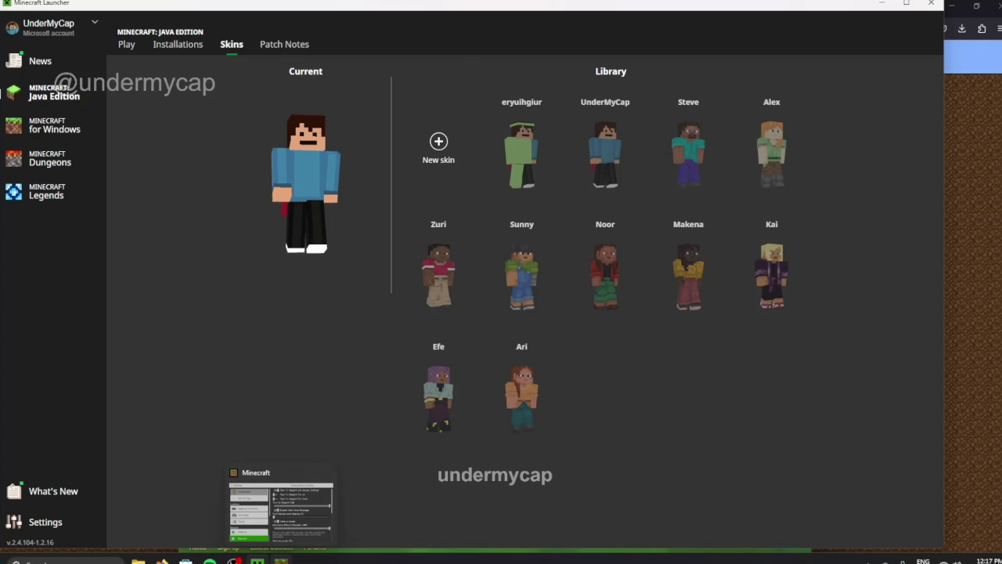
{"action": "mouse_move", "coordinate": [609, 173]}
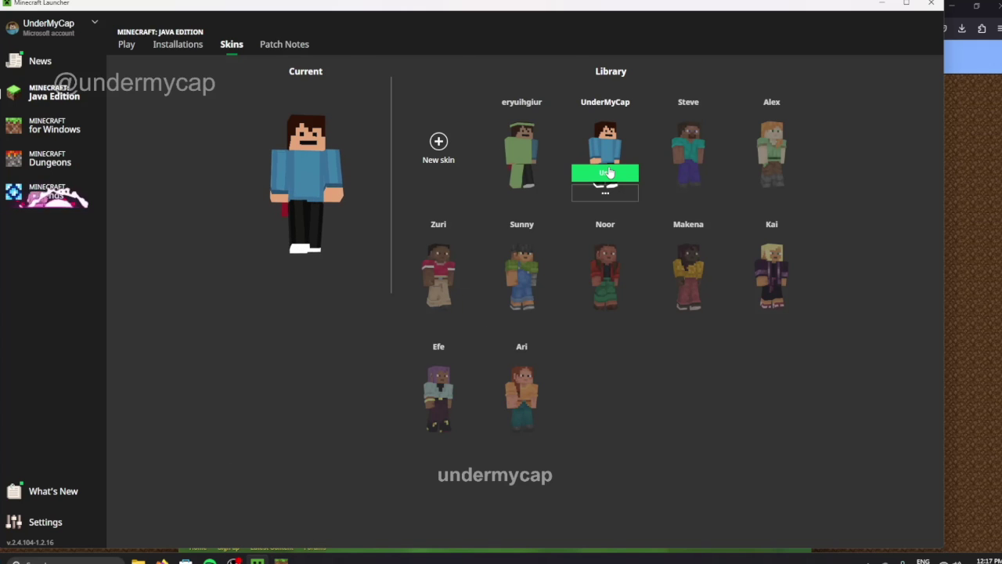